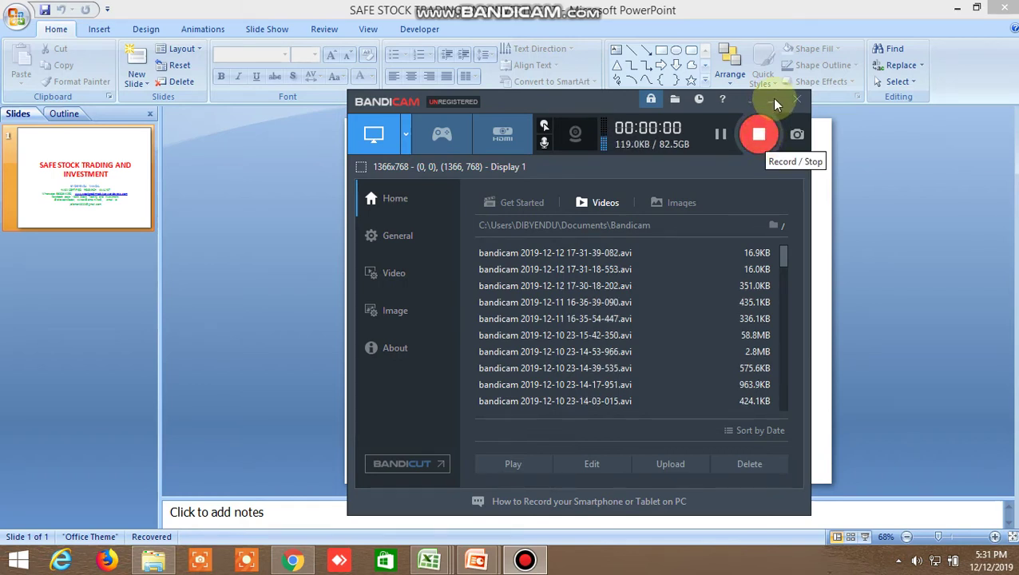
Hide the screen recorder window so the title slide is visible.
{"action": "left_click", "coordinate": [773, 101]}
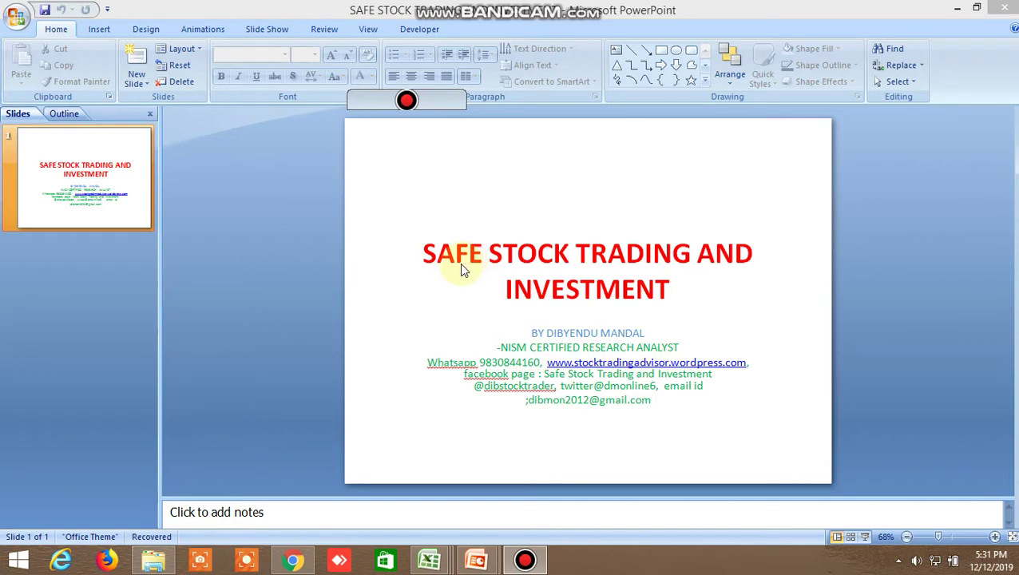
{"action": "key", "text": "alt+Tab"}
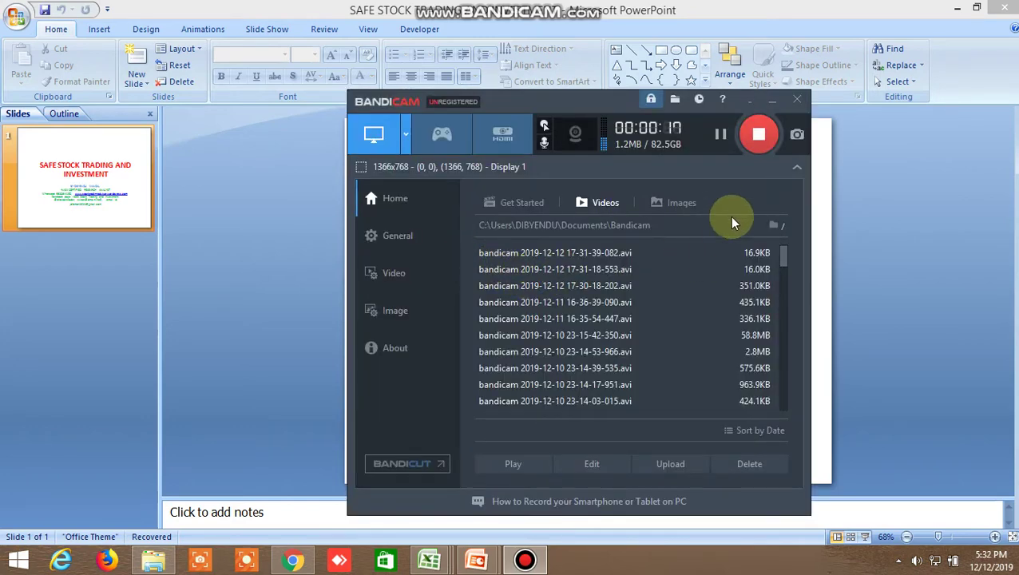
{"action": "left_click", "coordinate": [772, 99]}
{"action": "mouse_move", "coordinate": [476, 561]}
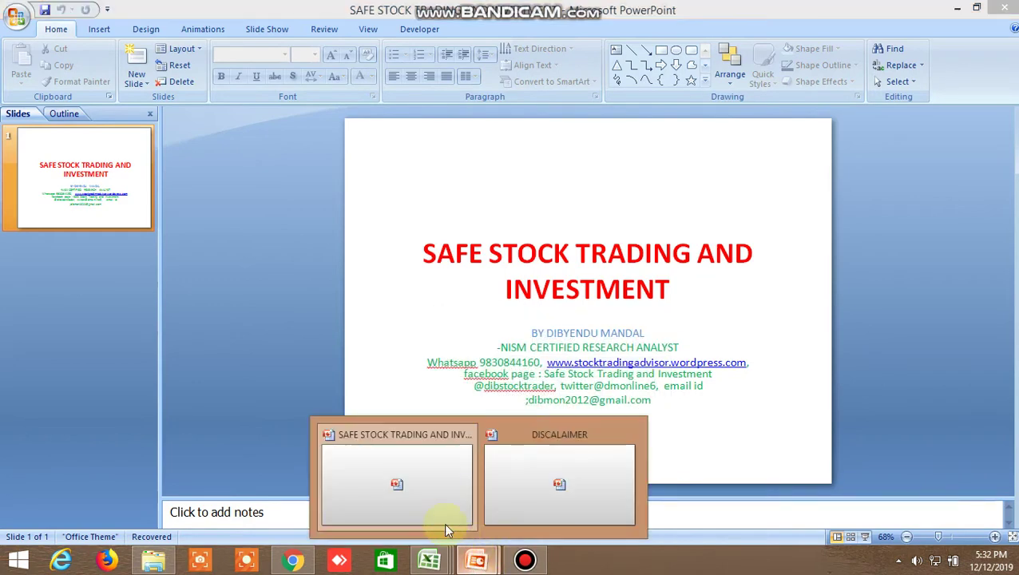
Flip between the DISCALAIMER and title presentations, then bring up the Kite NIFTY19DECFUT chart.
{"action": "left_click", "coordinate": [547, 496]}
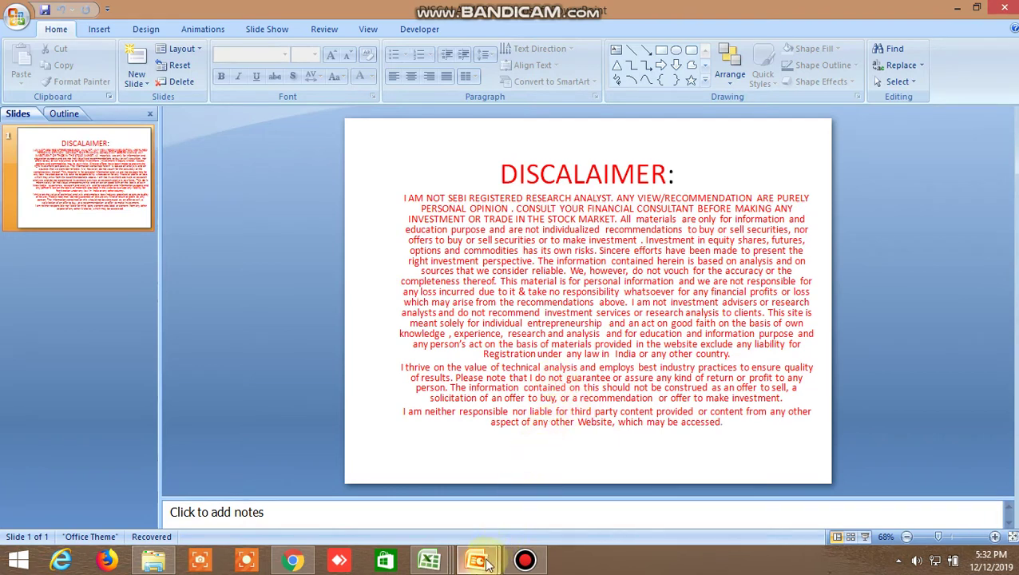
{"action": "left_click", "coordinate": [407, 501]}
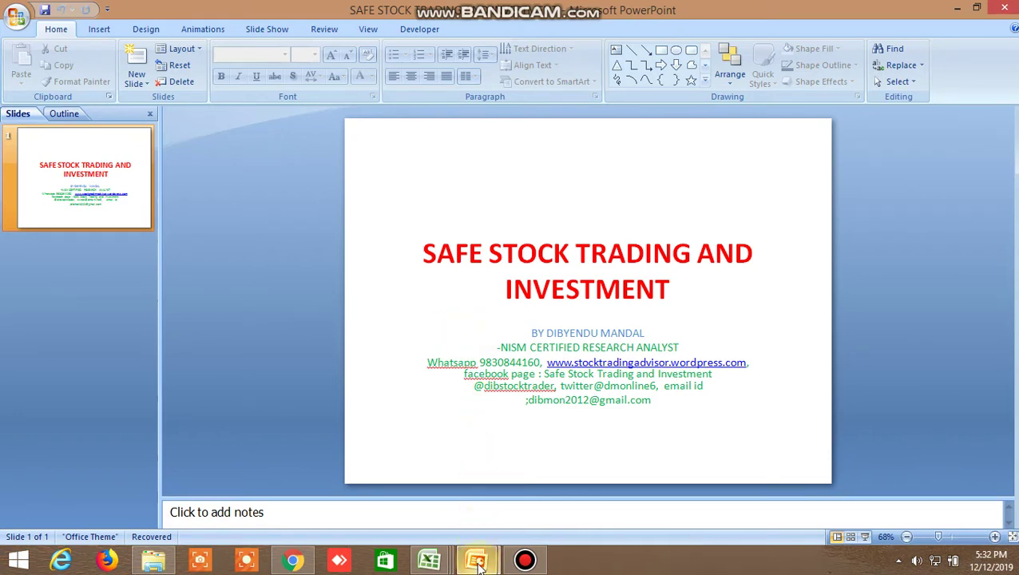
{"action": "mouse_move", "coordinate": [475, 560]}
{"action": "left_click", "coordinate": [562, 500]}
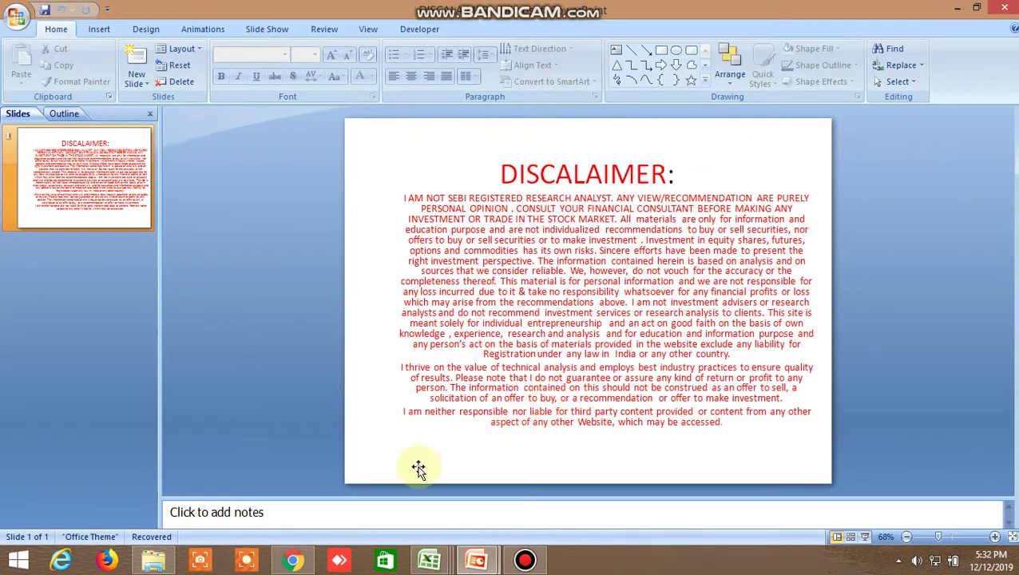
{"action": "left_click", "coordinate": [293, 560]}
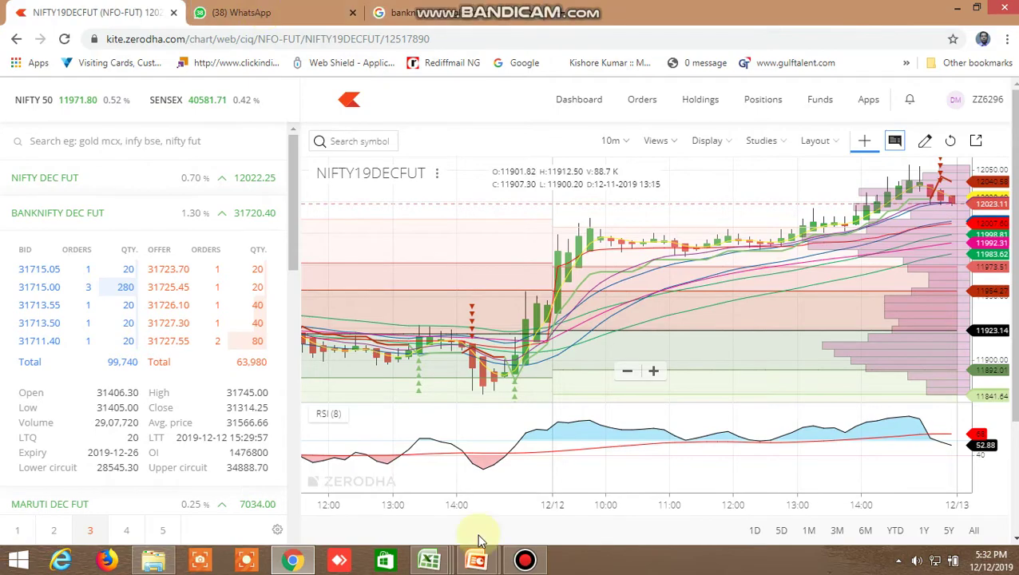
Bring up the screener and inspect ACC's UP and DOWN check formulas in JY3 and JZ3.
{"action": "left_click", "coordinate": [429, 561]}
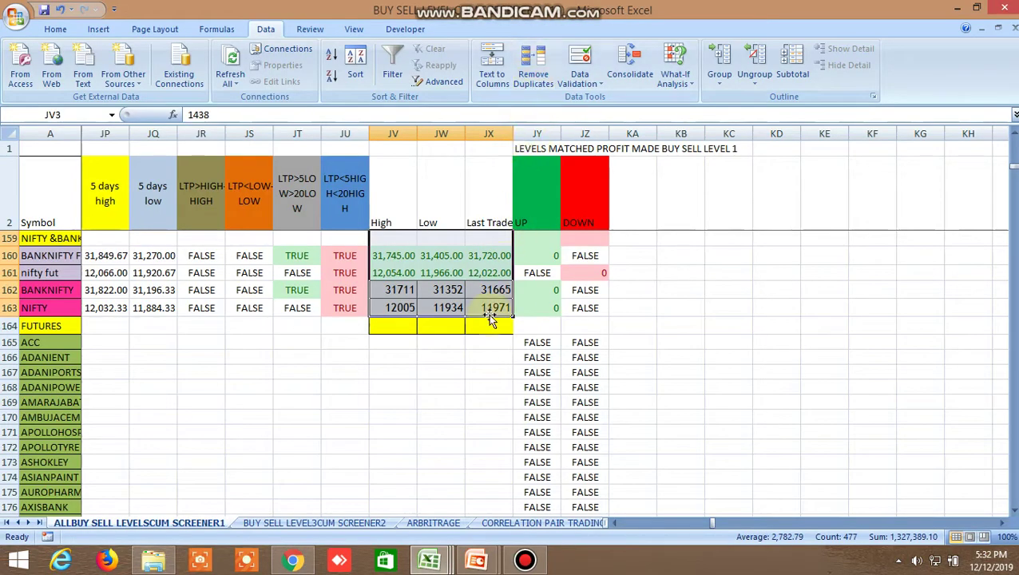
{"action": "scroll", "coordinate": [478, 334], "scroll_direction": "up", "scroll_amount": 2}
{"action": "scroll", "coordinate": [477, 335], "scroll_direction": "up", "scroll_amount": 7}
{"action": "scroll", "coordinate": [464, 330], "scroll_direction": "up", "scroll_amount": 7}
{"action": "scroll", "coordinate": [464, 330], "scroll_direction": "up", "scroll_amount": 12}
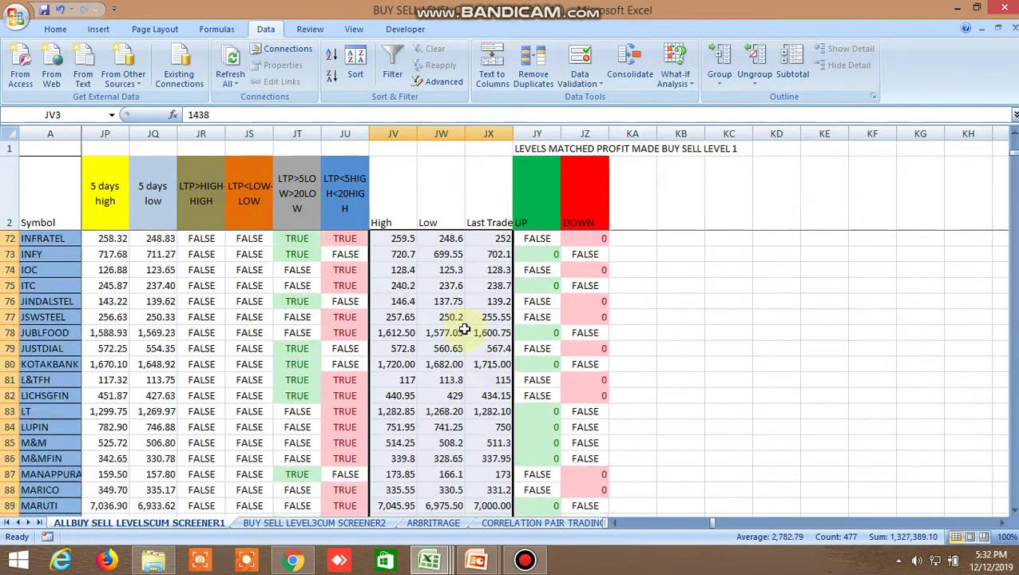
{"action": "scroll", "coordinate": [464, 327], "scroll_direction": "up", "scroll_amount": 13}
{"action": "scroll", "coordinate": [464, 323], "scroll_direction": "up", "scroll_amount": 11}
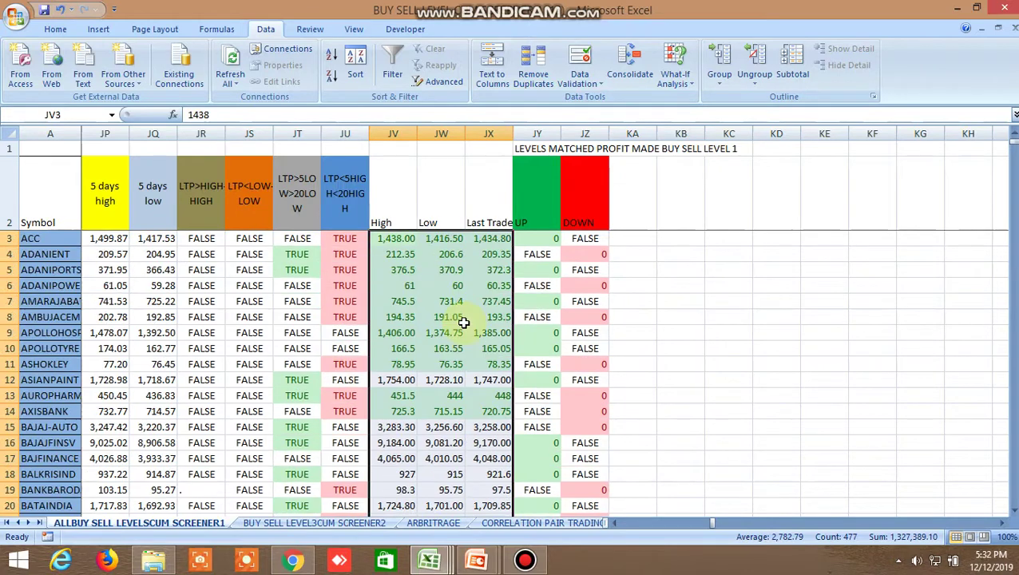
{"action": "left_click", "coordinate": [540, 242]}
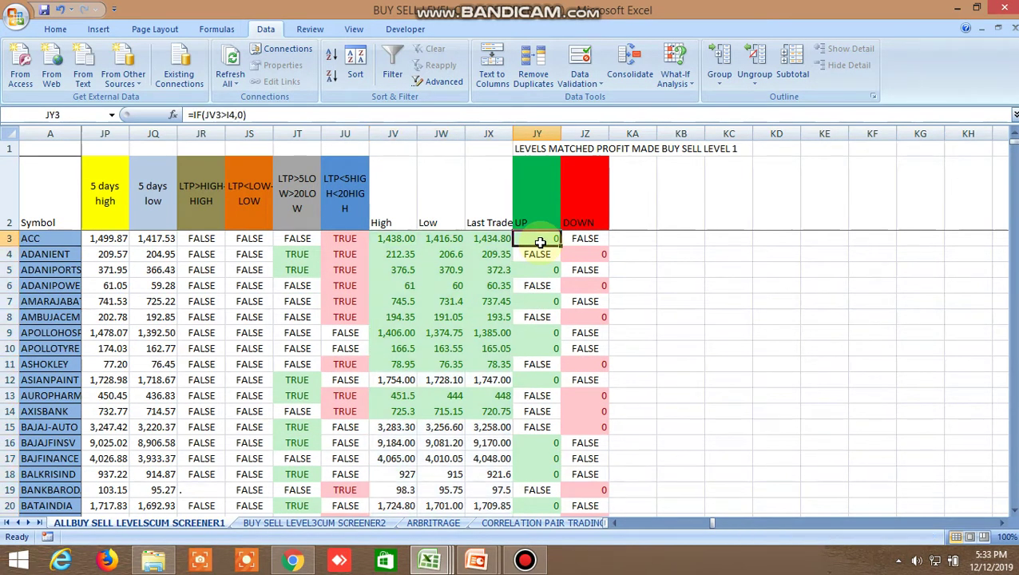
{"action": "left_click", "coordinate": [581, 239]}
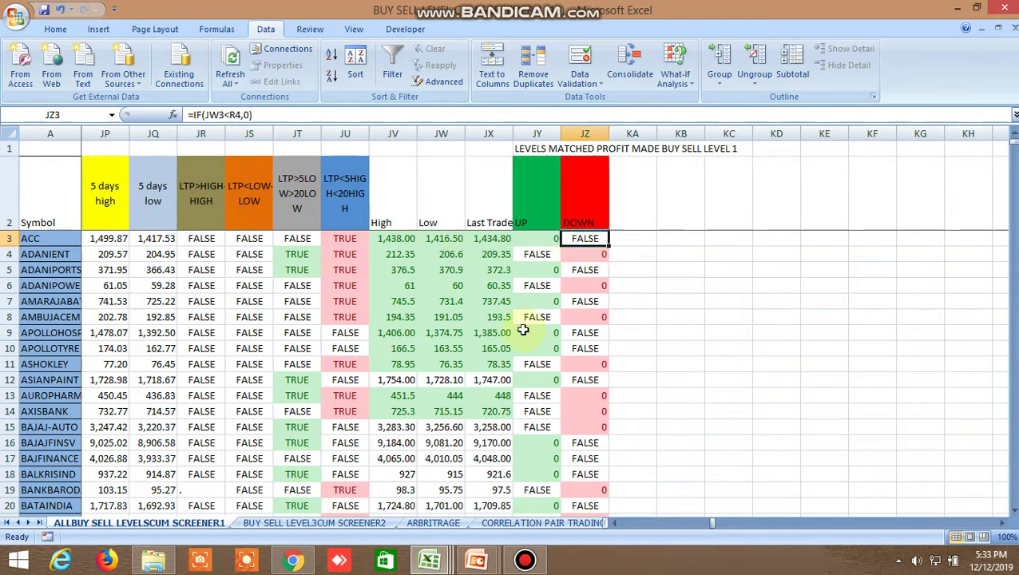
Glance at the BUY SELL LEVEL workbook, return to the screener, then open WhatsApp Web's Safe trade chat.
{"action": "left_click", "coordinate": [433, 562]}
{"action": "mouse_move", "coordinate": [430, 561]}
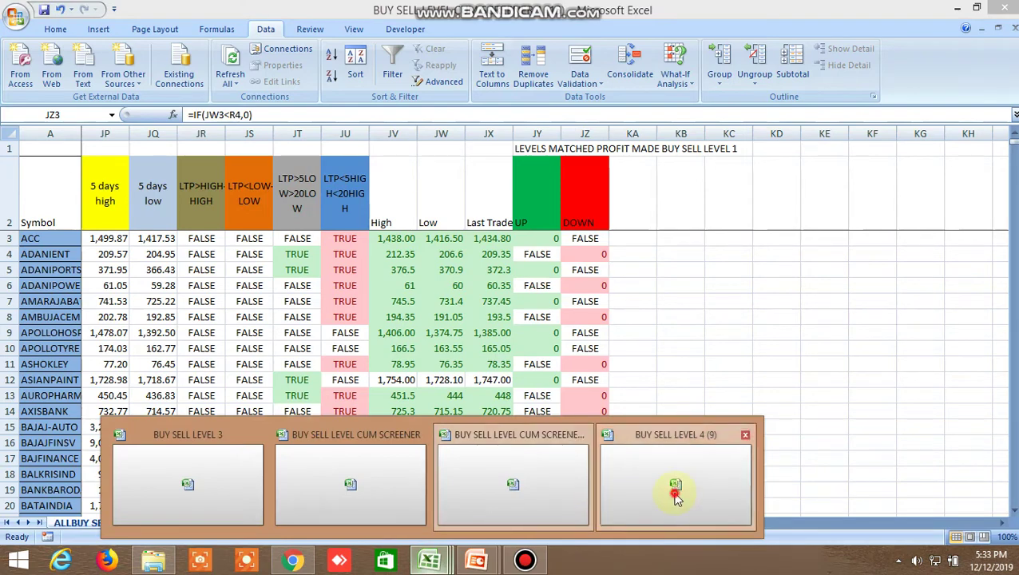
{"action": "left_click", "coordinate": [670, 489]}
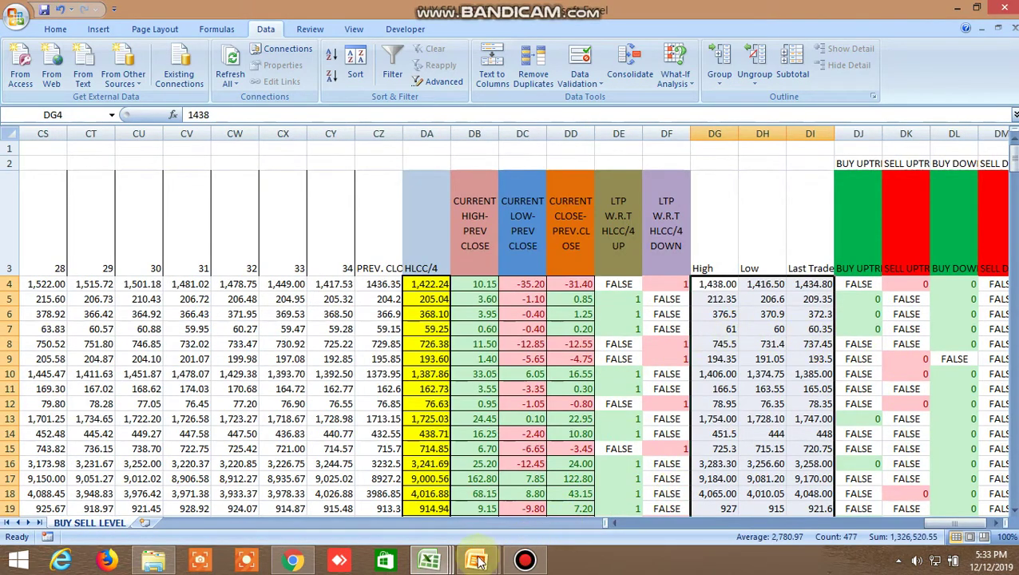
{"action": "left_click", "coordinate": [430, 561]}
{"action": "left_click", "coordinate": [525, 490]}
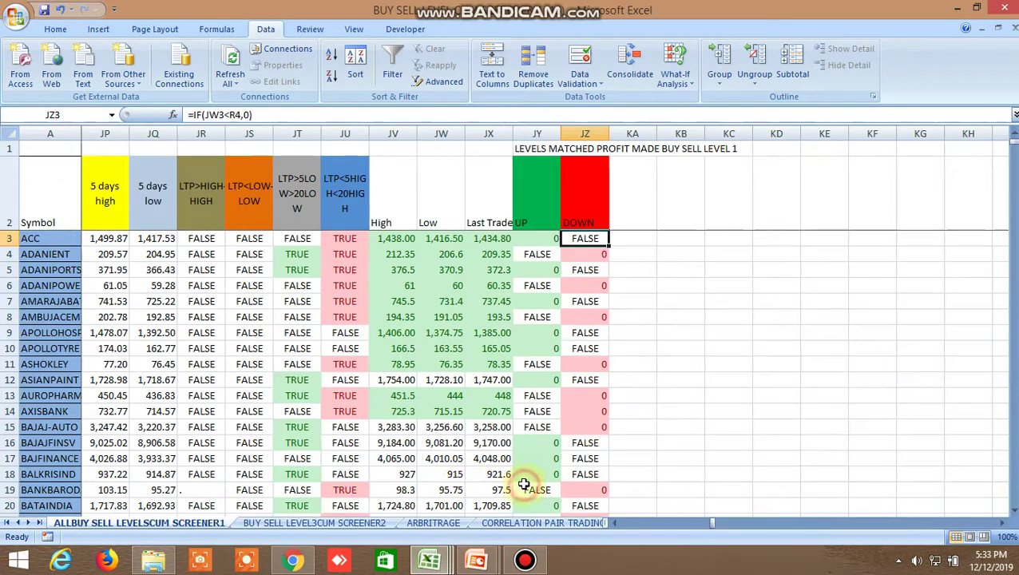
{"action": "left_click", "coordinate": [293, 561]}
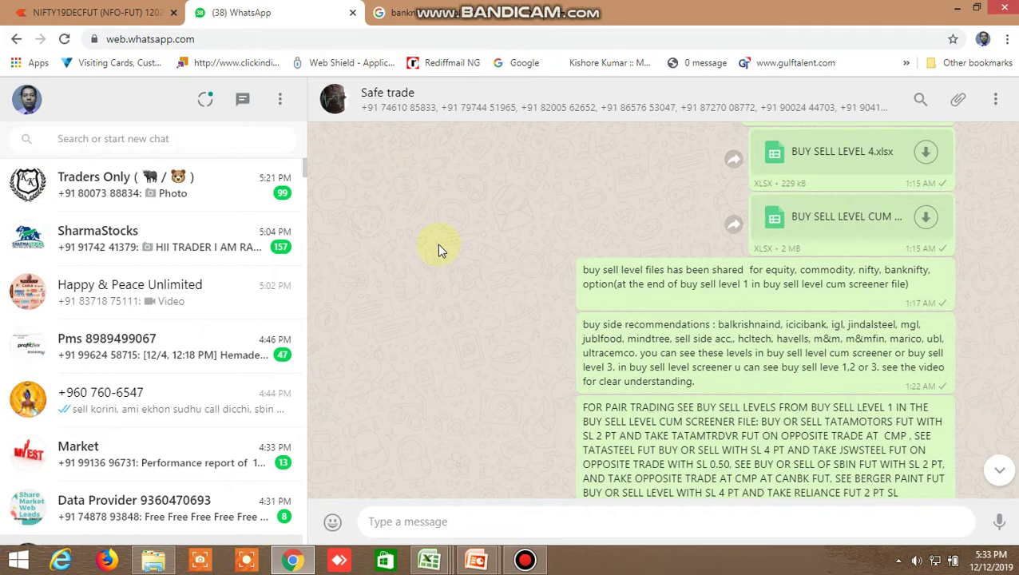
Return to the BUY SELL LEVEL CUM SCREENER workbook from the Excel taskbar thumbnails.
{"action": "left_click", "coordinate": [431, 561]}
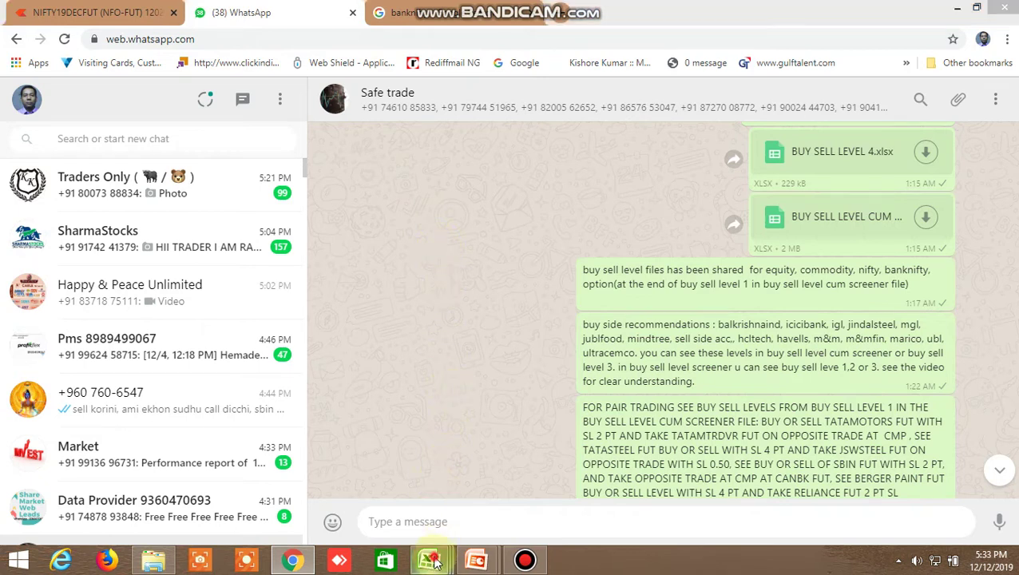
{"action": "left_click", "coordinate": [522, 479]}
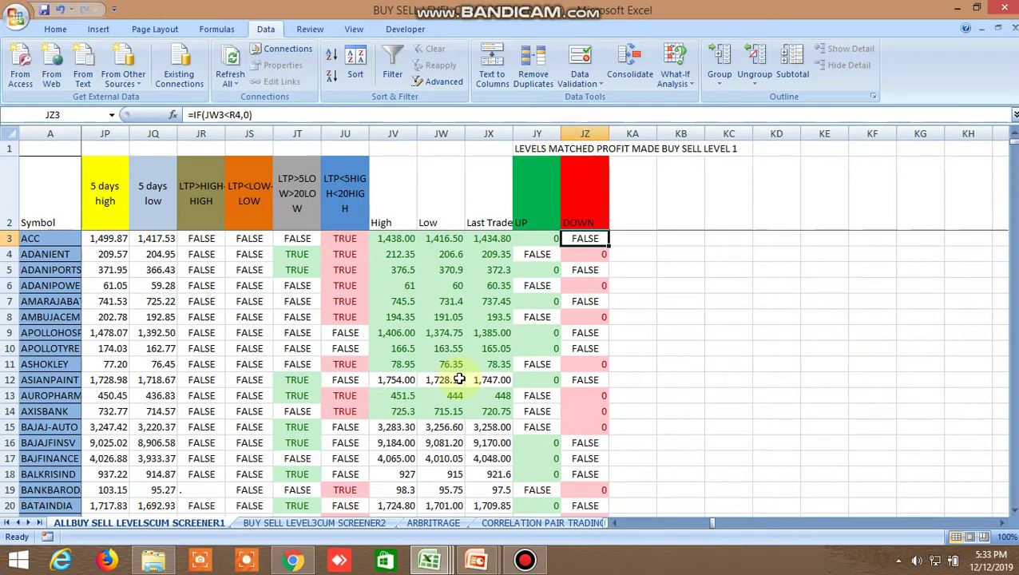
Trace ACC's UP check in JY3 to its 1438 high and its 1423.202 BUY ABOVE level in I3.
{"action": "scroll", "coordinate": [459, 379], "scroll_direction": "down", "scroll_amount": 2}
{"action": "scroll", "coordinate": [459, 383], "scroll_direction": "up", "scroll_amount": 2}
{"action": "left_click", "coordinate": [544, 236]}
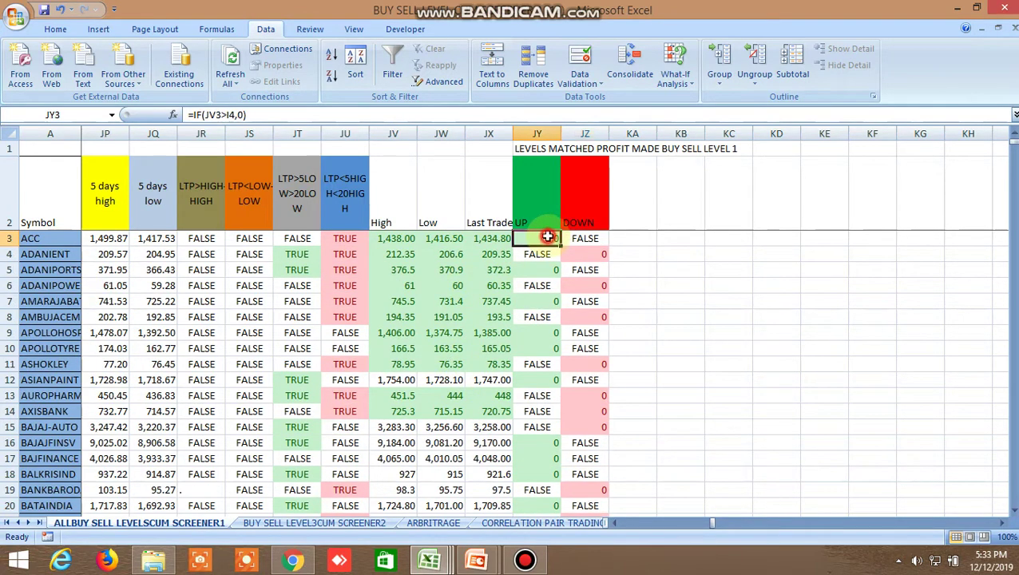
{"action": "left_click", "coordinate": [402, 241]}
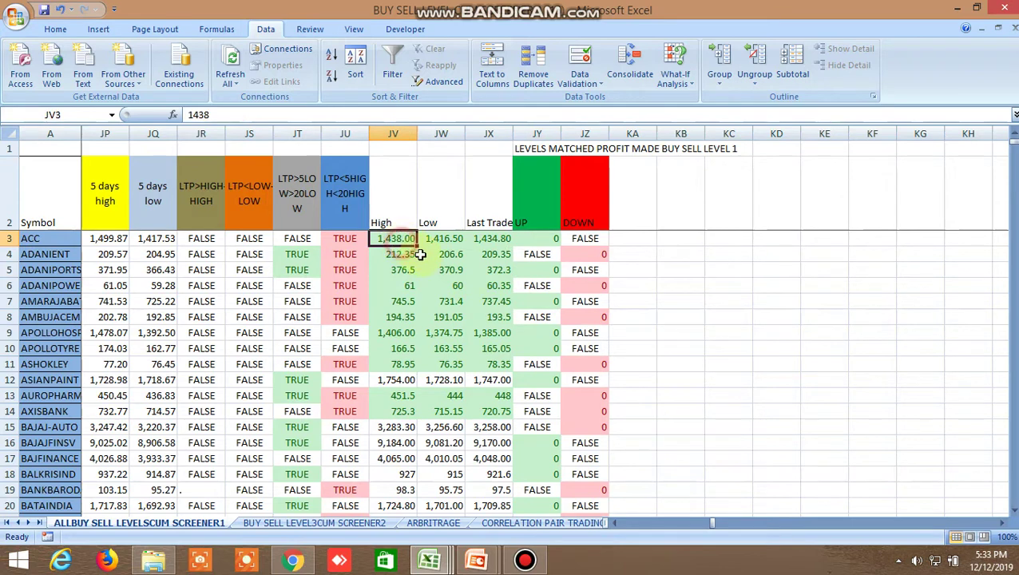
{"action": "left_click", "coordinate": [539, 241]}
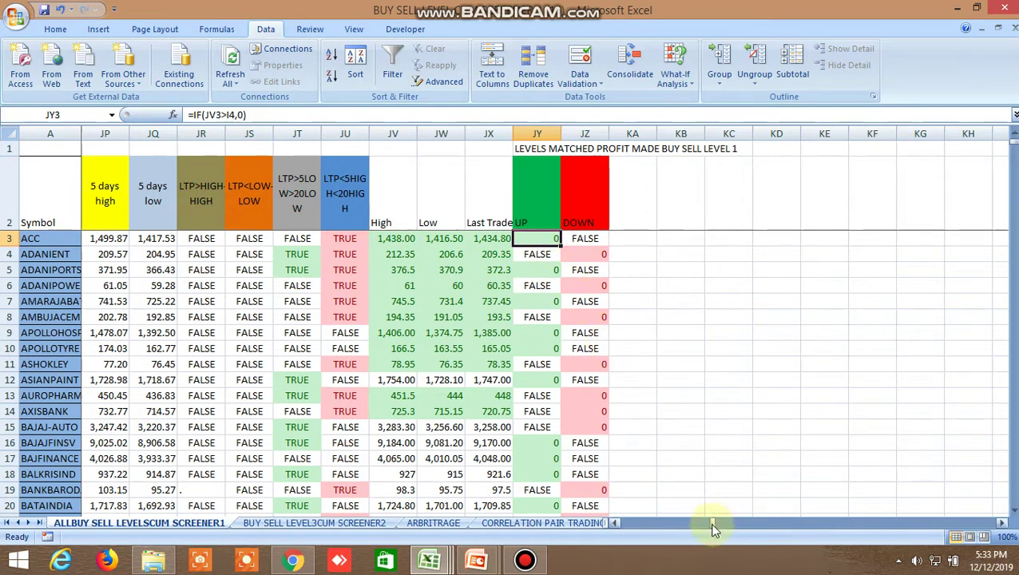
{"action": "left_click_drag", "start_coordinate": [713, 529], "coordinate": [626, 531]}
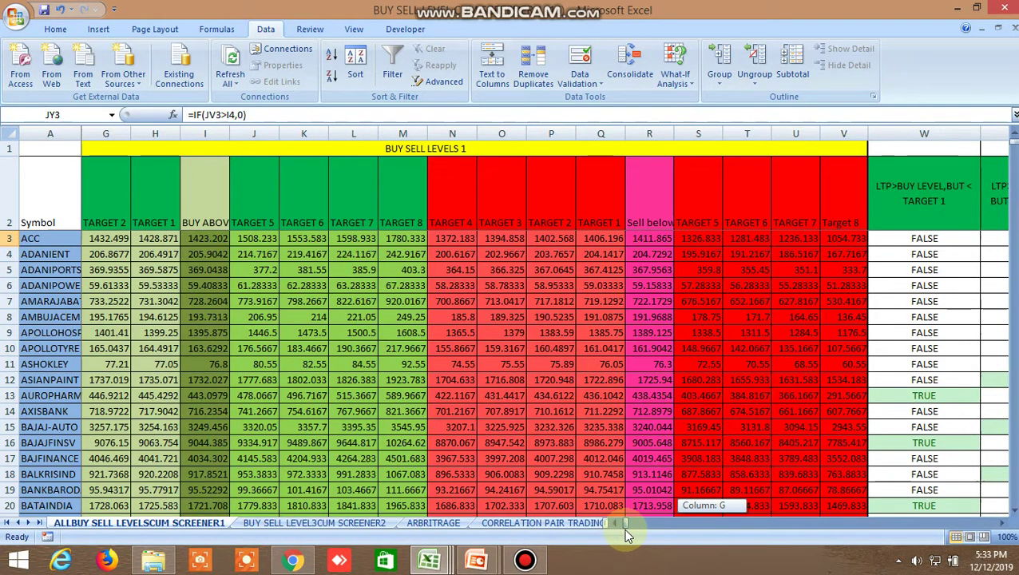
{"action": "left_click_drag", "start_coordinate": [628, 534], "coordinate": [626, 535]}
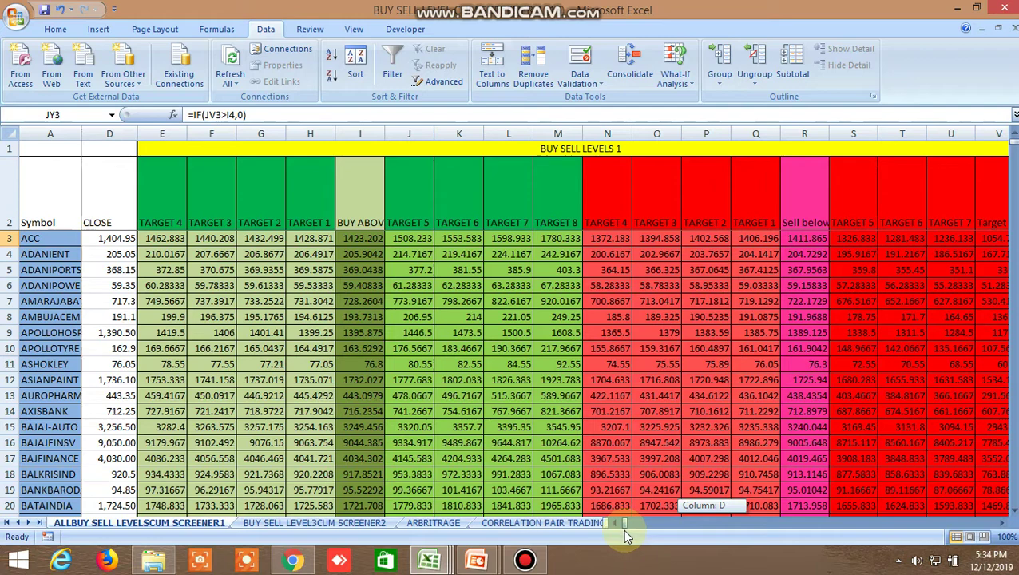
{"action": "left_click_drag", "start_coordinate": [624, 529], "coordinate": [618, 522]}
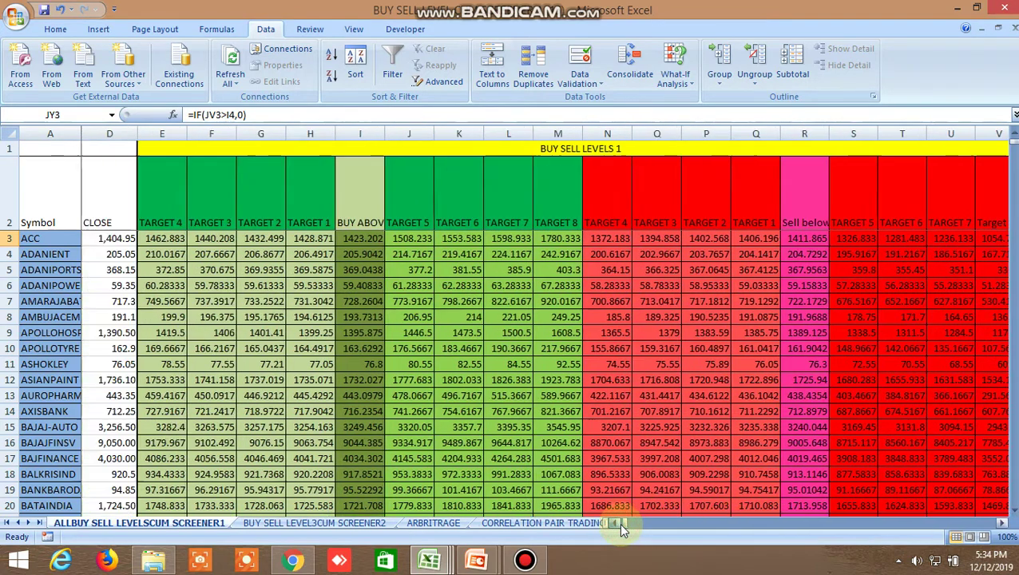
{"action": "left_click", "coordinate": [359, 241]}
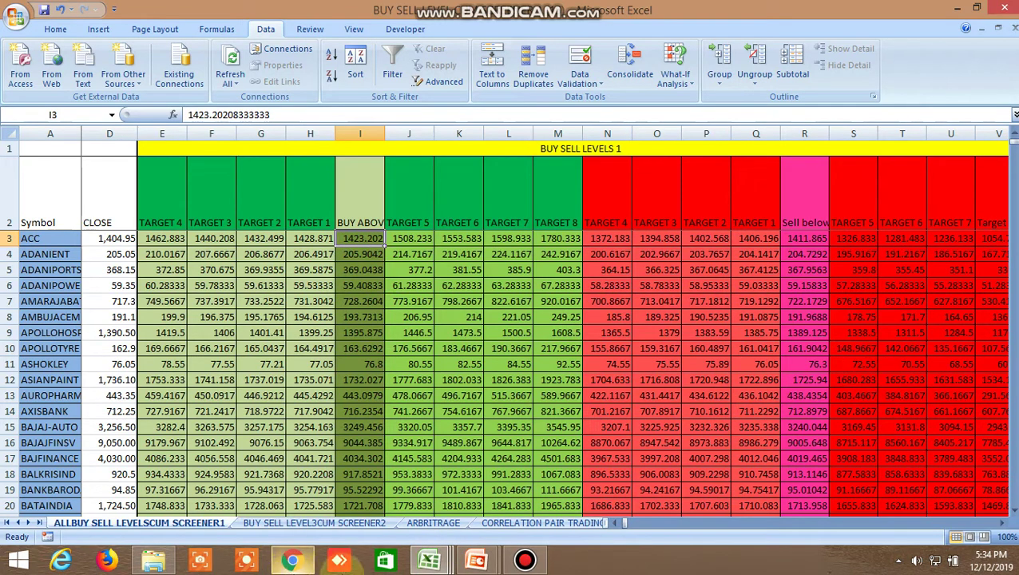
Switch to the Kite NIFTY19DECFUT chart tab and show the first watchlist page.
{"action": "left_click", "coordinate": [292, 562]}
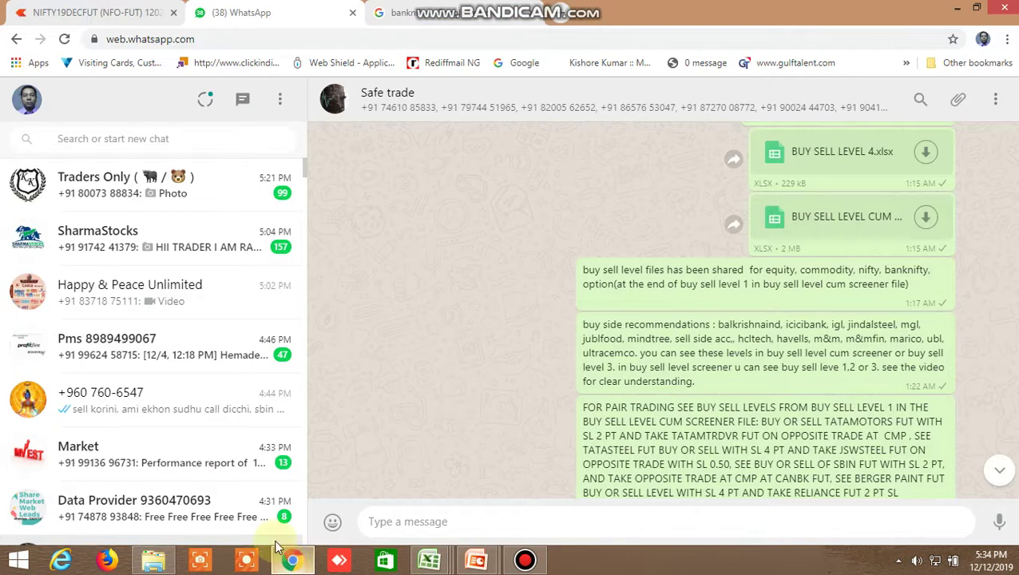
{"action": "left_click", "coordinate": [112, 13]}
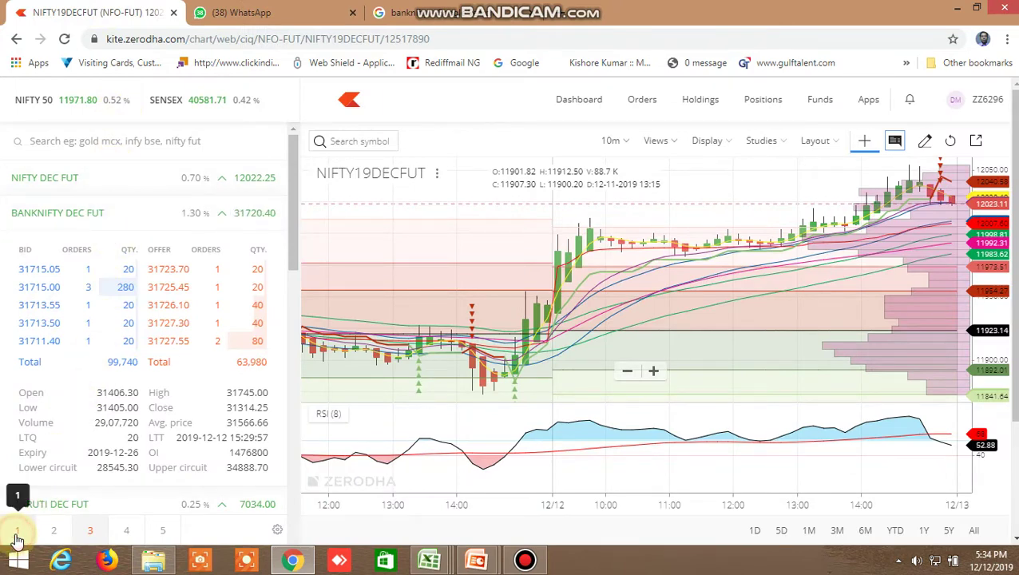
{"action": "left_click", "coordinate": [16, 530]}
Find ACC in the watchlist, show its market depth and load its chart.
{"action": "scroll", "coordinate": [128, 339], "scroll_direction": "down", "scroll_amount": 5}
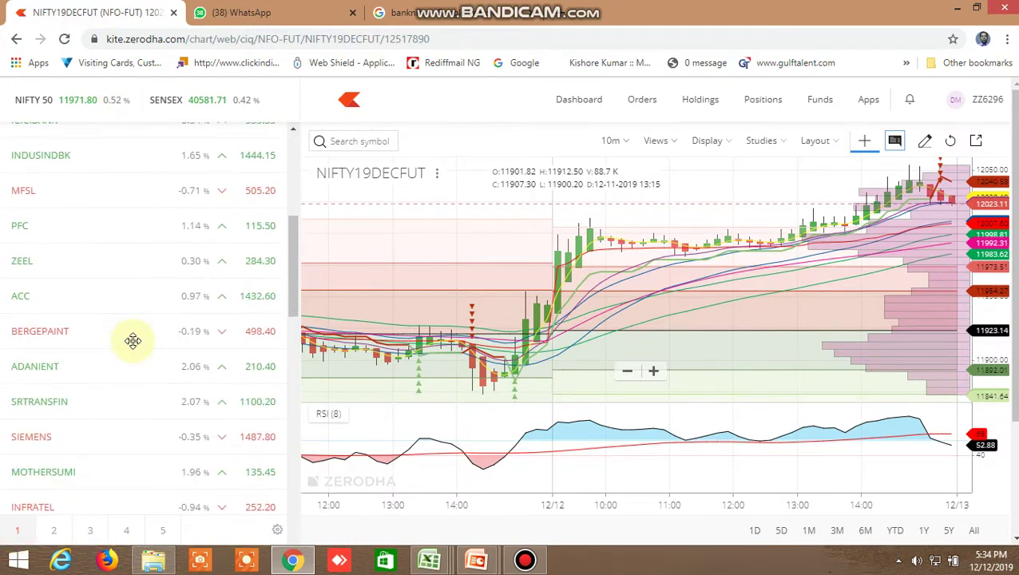
{"action": "scroll", "coordinate": [133, 341], "scroll_direction": "down", "scroll_amount": 2}
{"action": "scroll", "coordinate": [133, 341], "scroll_direction": "down", "scroll_amount": 3}
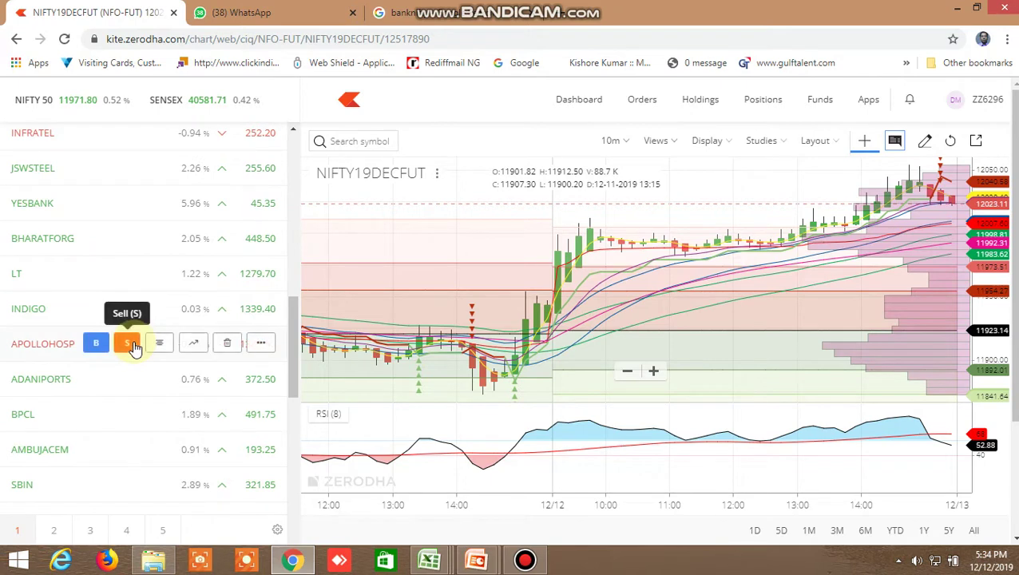
{"action": "scroll", "coordinate": [134, 341], "scroll_direction": "down", "scroll_amount": 4}
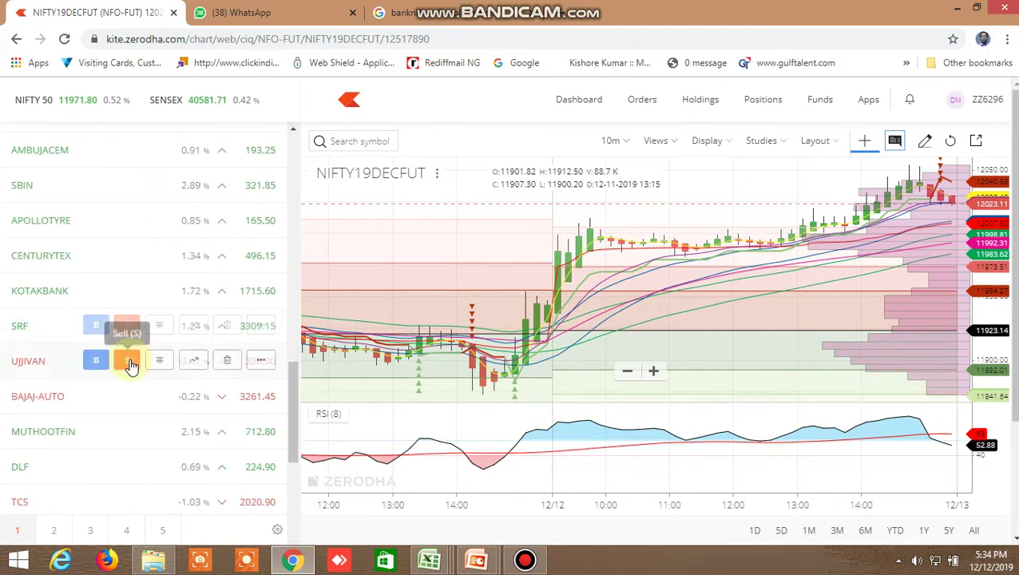
{"action": "scroll", "coordinate": [132, 366], "scroll_direction": "up", "scroll_amount": 1}
{"action": "scroll", "coordinate": [132, 366], "scroll_direction": "up", "scroll_amount": 6}
{"action": "scroll", "coordinate": [130, 361], "scroll_direction": "up", "scroll_amount": 2}
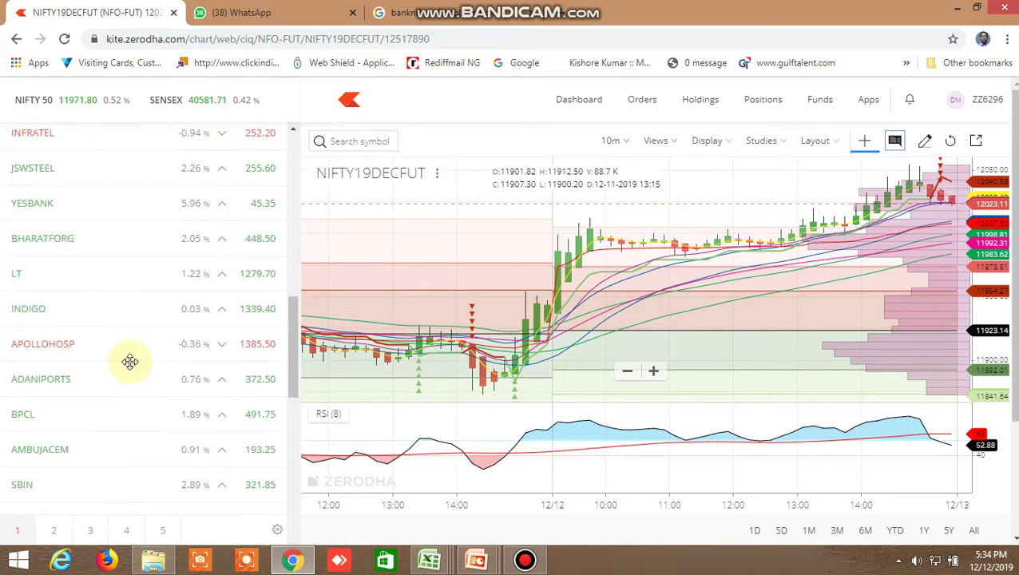
{"action": "scroll", "coordinate": [120, 352], "scroll_direction": "up", "scroll_amount": 8}
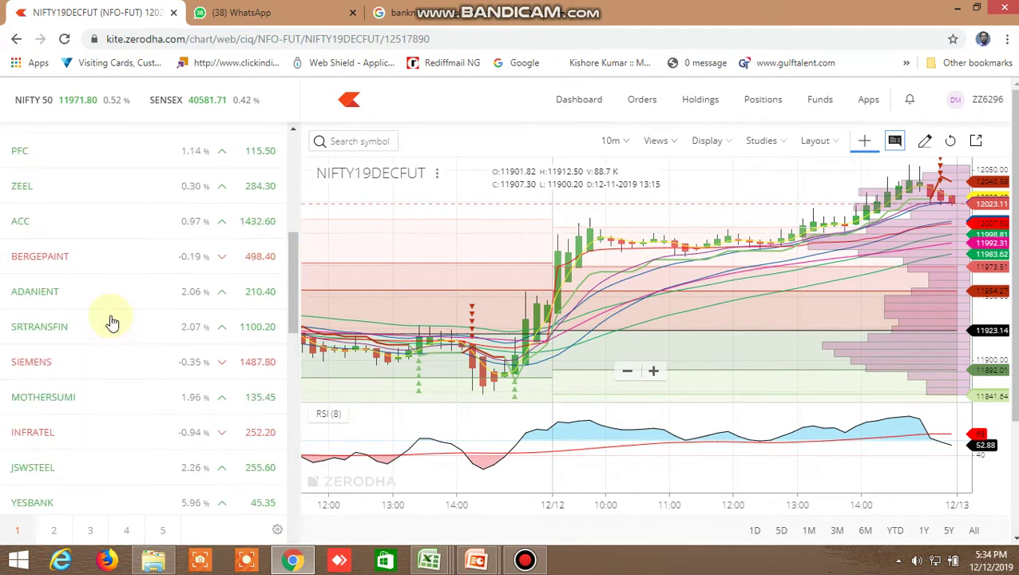
{"action": "scroll", "coordinate": [109, 319], "scroll_direction": "down", "scroll_amount": 6}
{"action": "scroll", "coordinate": [110, 315], "scroll_direction": "down", "scroll_amount": 1}
{"action": "scroll", "coordinate": [109, 321], "scroll_direction": "down", "scroll_amount": 3}
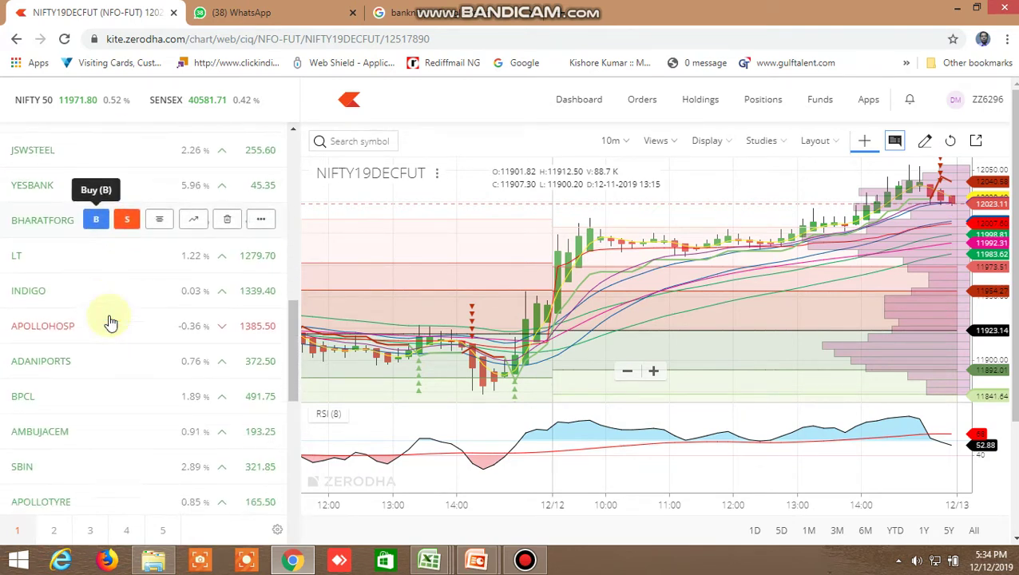
{"action": "scroll", "coordinate": [114, 330], "scroll_direction": "down", "scroll_amount": 2}
{"action": "scroll", "coordinate": [119, 335], "scroll_direction": "down", "scroll_amount": 5}
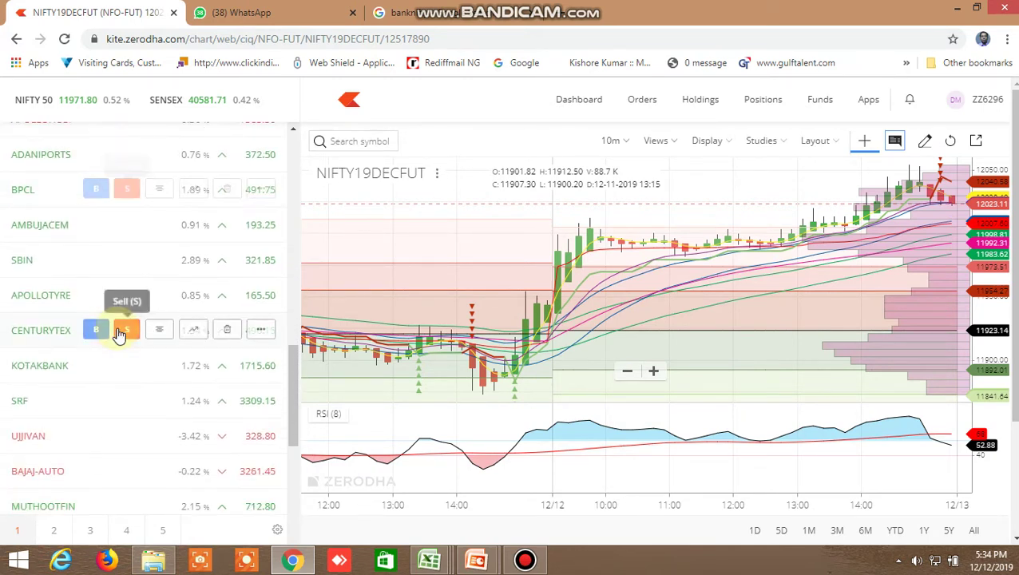
{"action": "scroll", "coordinate": [117, 334], "scroll_direction": "down", "scroll_amount": 4}
{"action": "scroll", "coordinate": [117, 329], "scroll_direction": "down", "scroll_amount": 2}
{"action": "scroll", "coordinate": [117, 327], "scroll_direction": "down", "scroll_amount": 2}
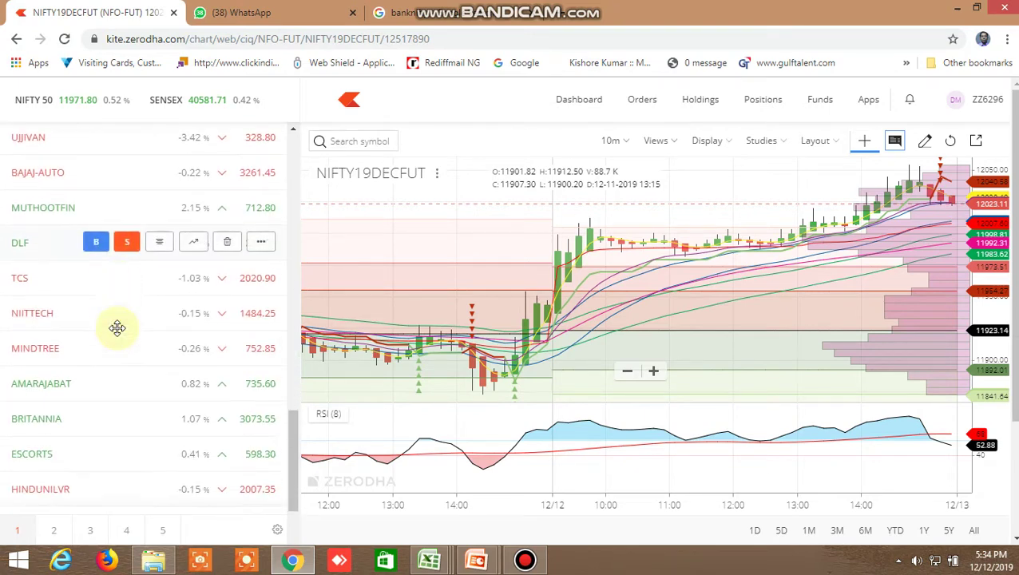
{"action": "scroll", "coordinate": [118, 327], "scroll_direction": "up", "scroll_amount": 3}
{"action": "scroll", "coordinate": [118, 327], "scroll_direction": "up", "scroll_amount": 5}
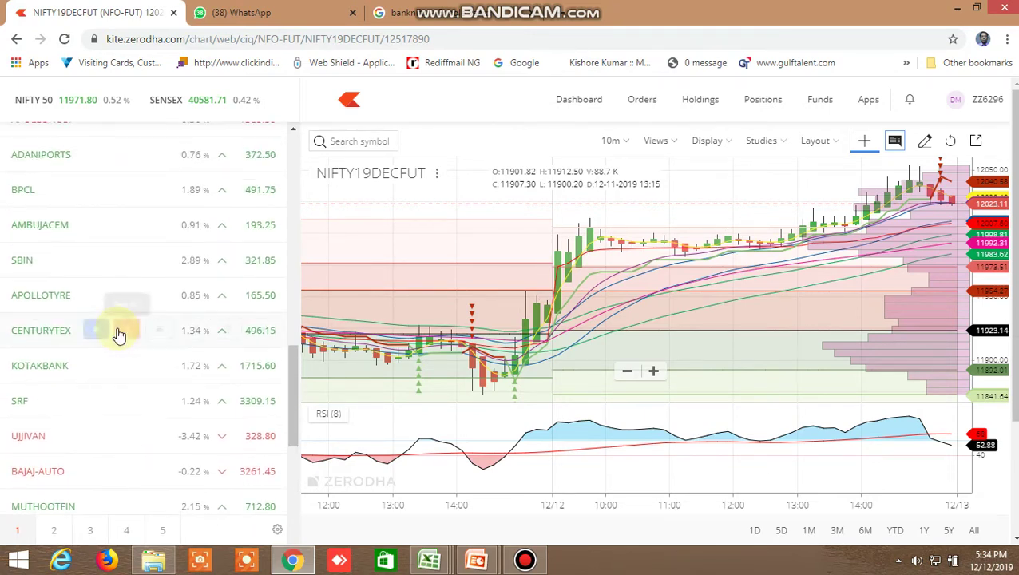
{"action": "scroll", "coordinate": [115, 329], "scroll_direction": "up", "scroll_amount": 3}
{"action": "scroll", "coordinate": [118, 334], "scroll_direction": "up", "scroll_amount": 4}
{"action": "scroll", "coordinate": [117, 333], "scroll_direction": "up", "scroll_amount": 3}
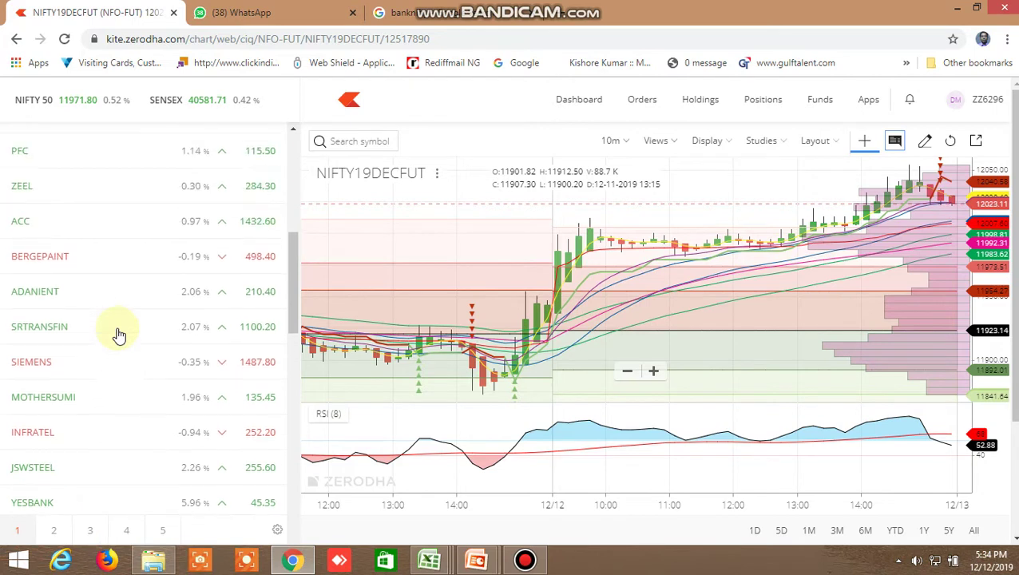
{"action": "left_click", "coordinate": [157, 223]}
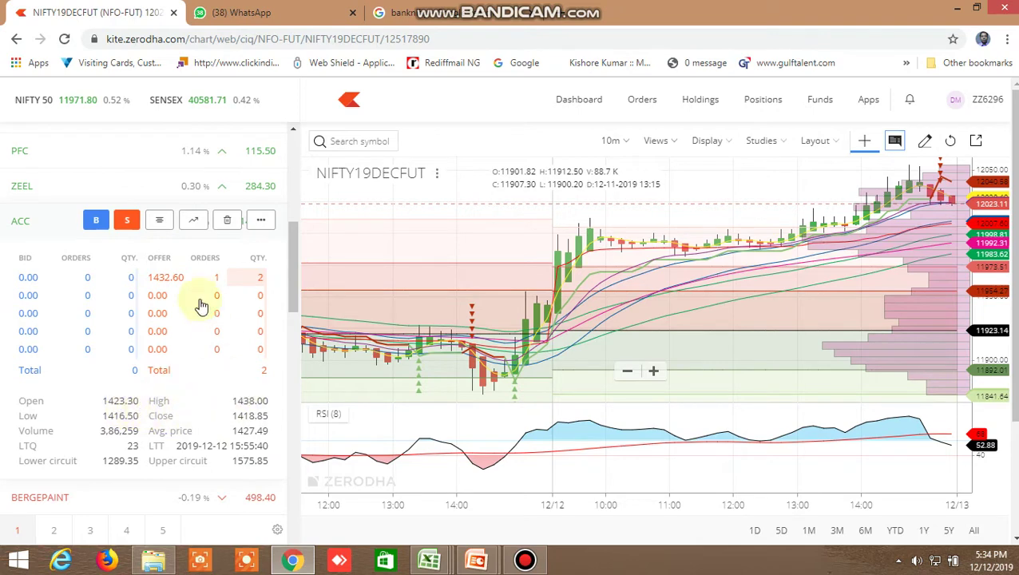
{"action": "left_click", "coordinate": [196, 227]}
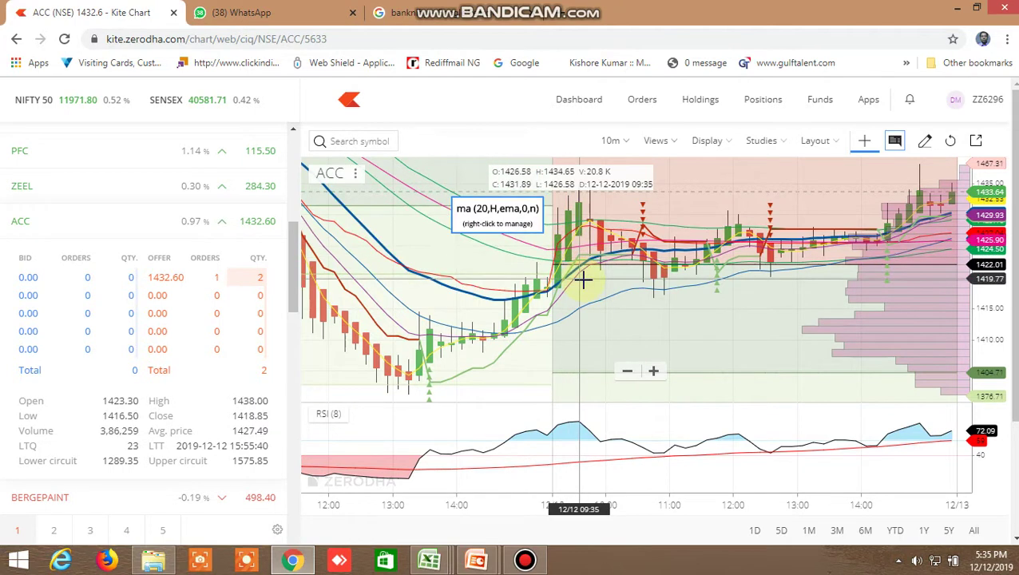
{"action": "mouse_move", "coordinate": [429, 560]}
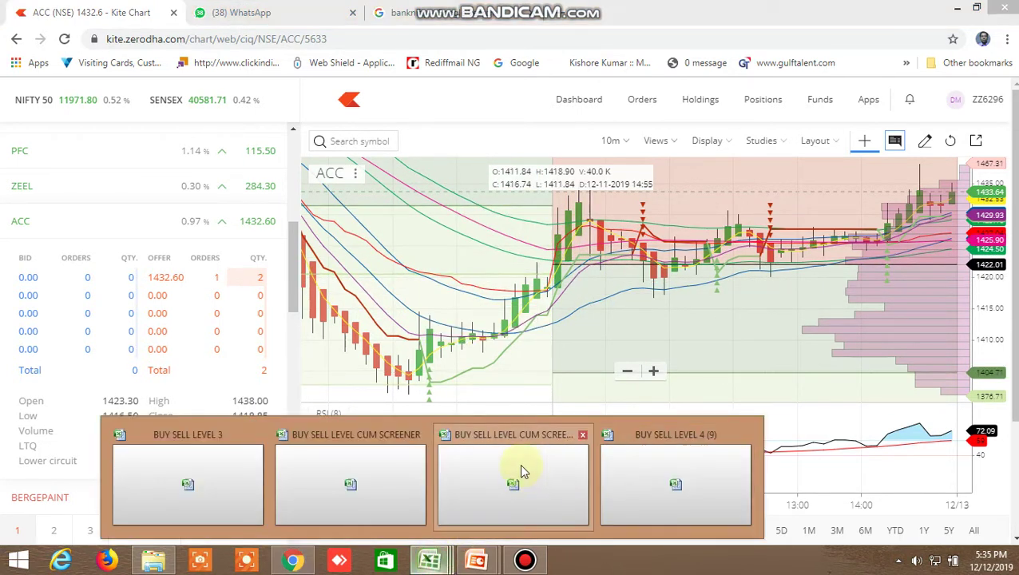
In the BUY SELL LEVEL workbook, inspect ACC's uptrend buy/sell checks and its 1418.4737 sell-below level.
{"action": "left_click", "coordinate": [702, 476]}
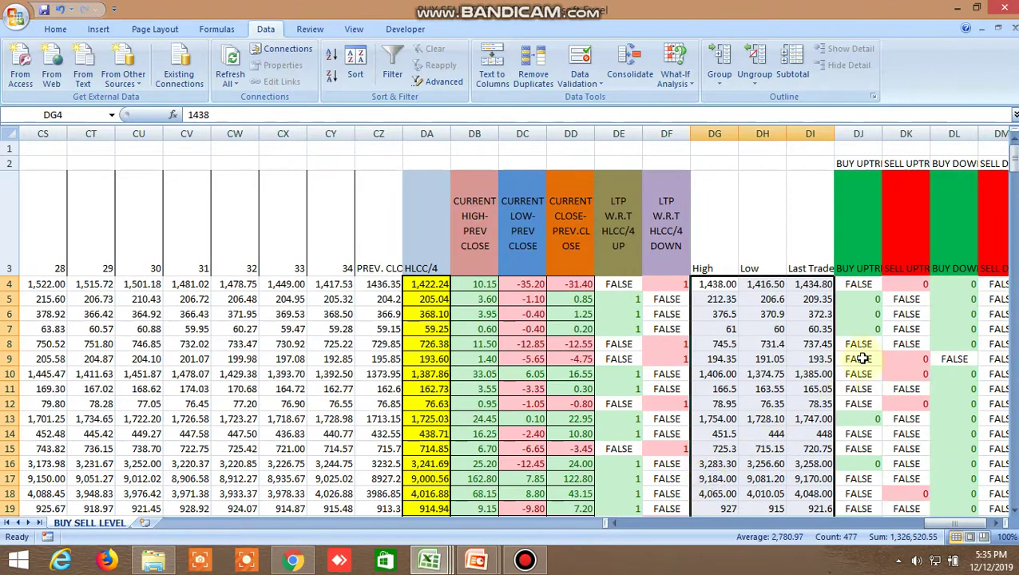
{"action": "left_click", "coordinate": [866, 282]}
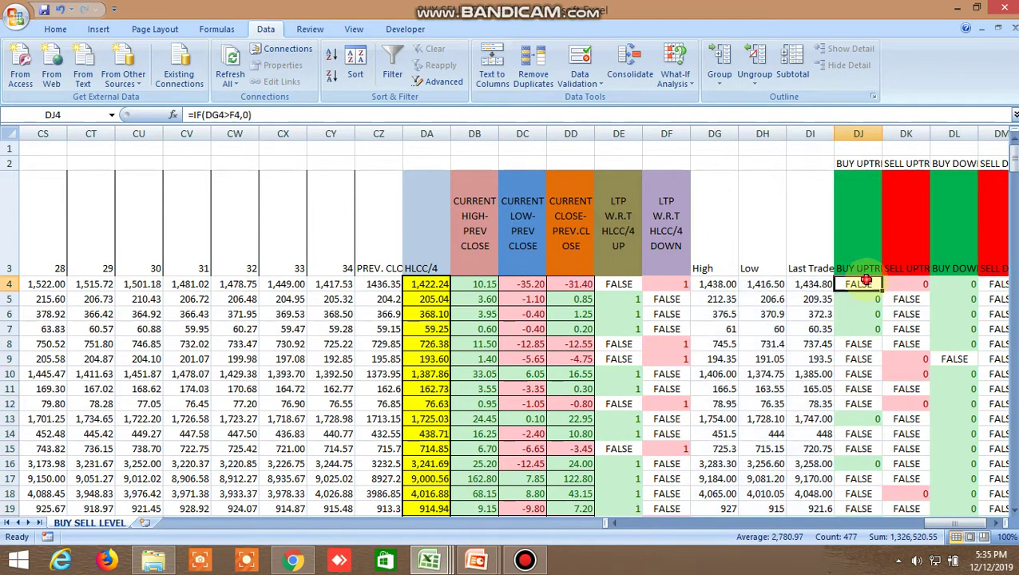
{"action": "left_click", "coordinate": [918, 283]}
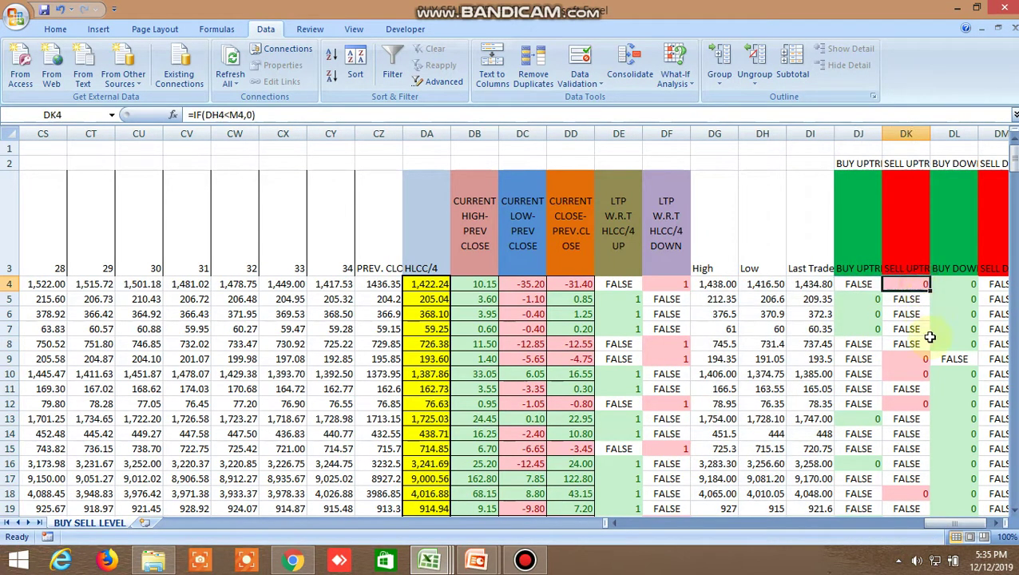
{"action": "left_click_drag", "start_coordinate": [957, 524], "coordinate": [643, 532]}
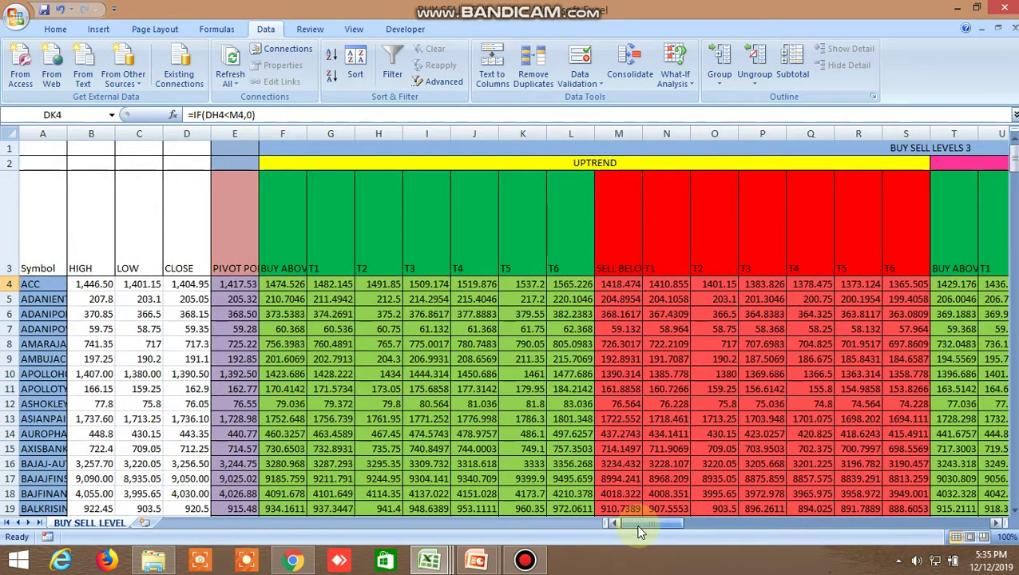
{"action": "left_click", "coordinate": [618, 284]}
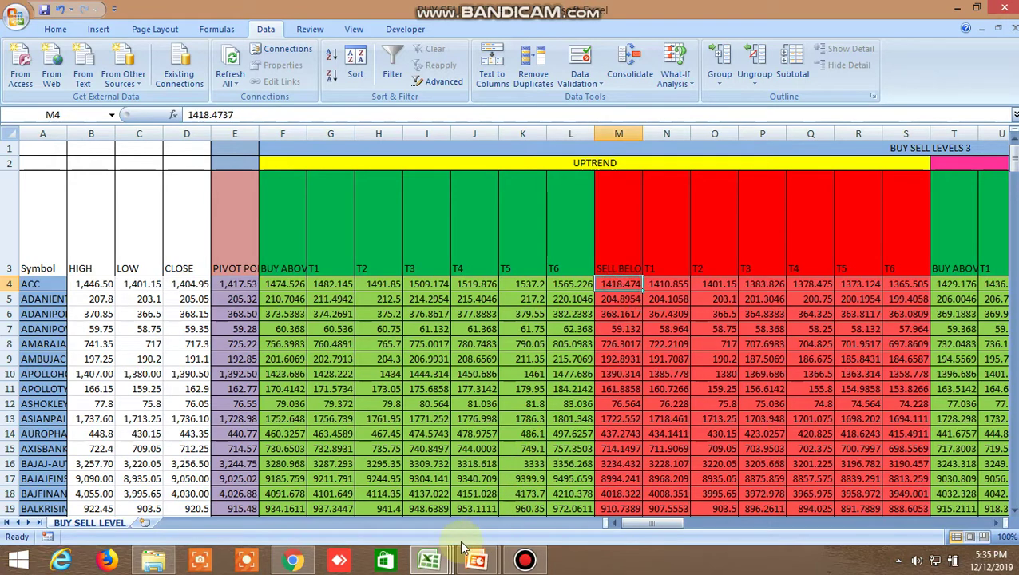
Switch to the screener, check ACC's 1411.865 sell-below level, then return to the Kite ACC chart.
{"action": "left_click", "coordinate": [429, 561]}
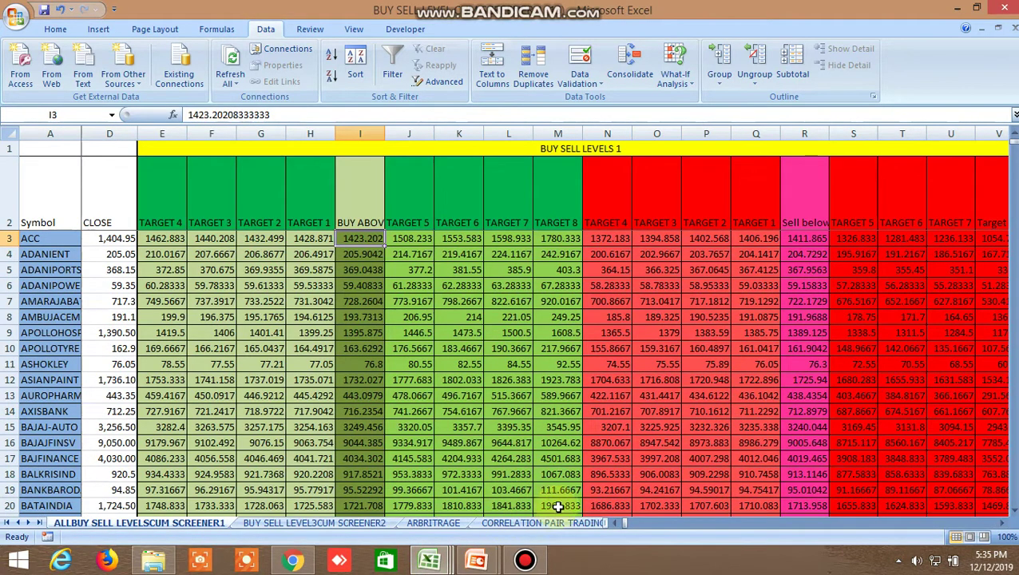
{"action": "left_click", "coordinate": [808, 238]}
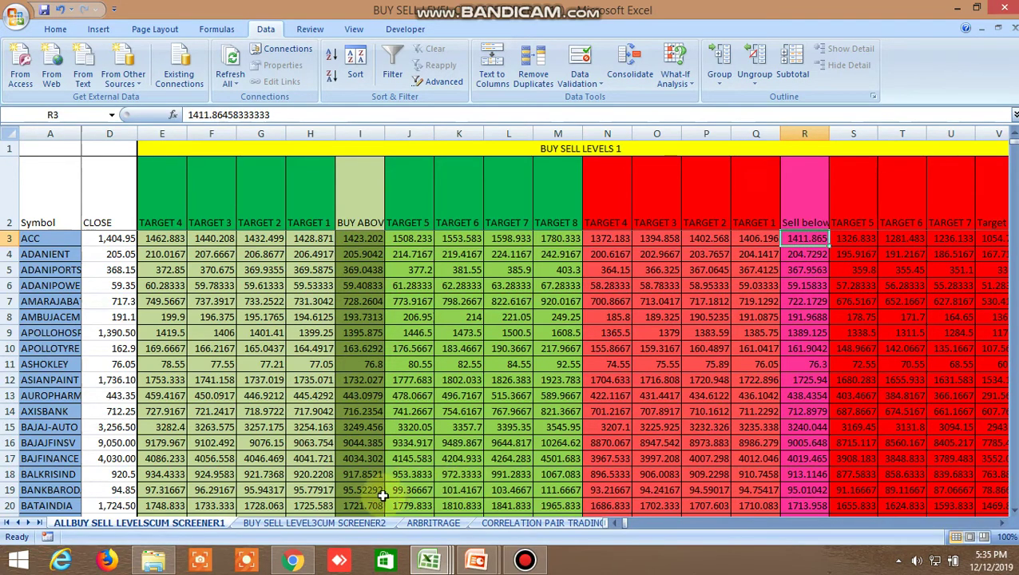
{"action": "mouse_move", "coordinate": [293, 561]}
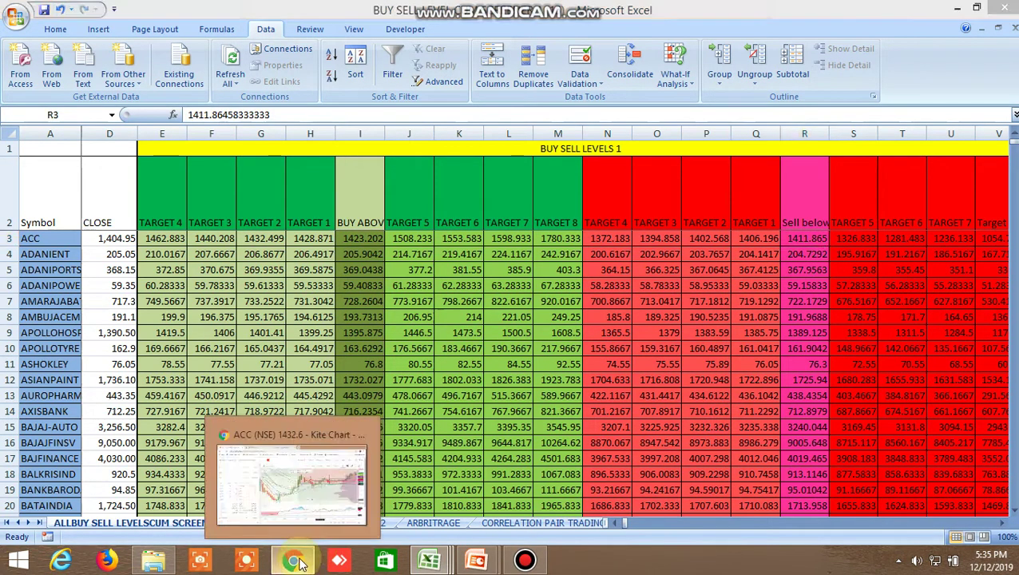
{"action": "left_click", "coordinate": [289, 536]}
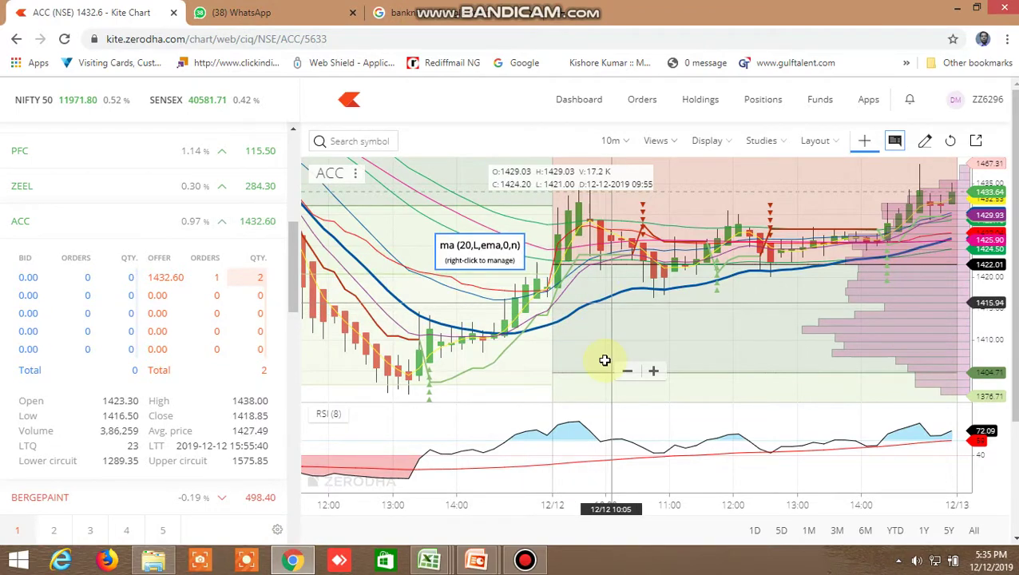
Switch from the ACC Kite chart back to the Excel screener with Alt+Tab.
{"action": "key", "text": "alt+Tab"}
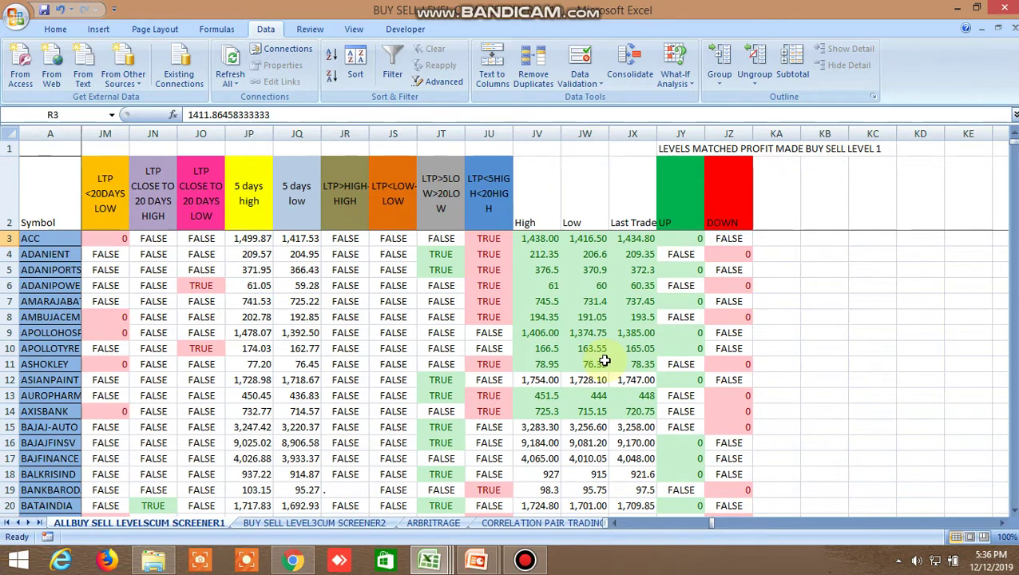
Check BAJAJFINSV's JY16 up-match against its 9184 high and 9044.385 buy-above level in I16.
{"action": "scroll", "coordinate": [623, 377], "scroll_direction": "down", "scroll_amount": 1}
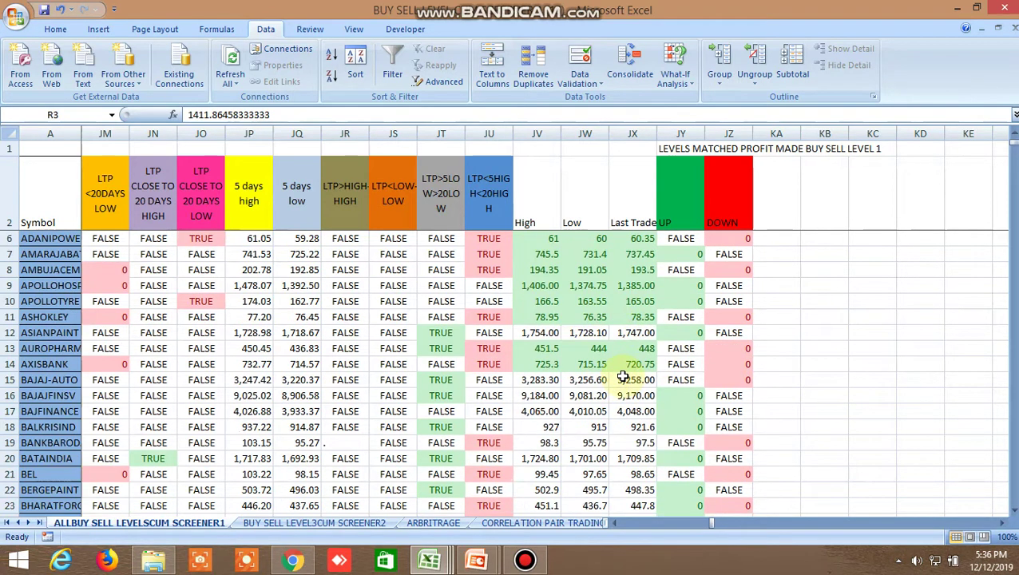
{"action": "left_click", "coordinate": [684, 397]}
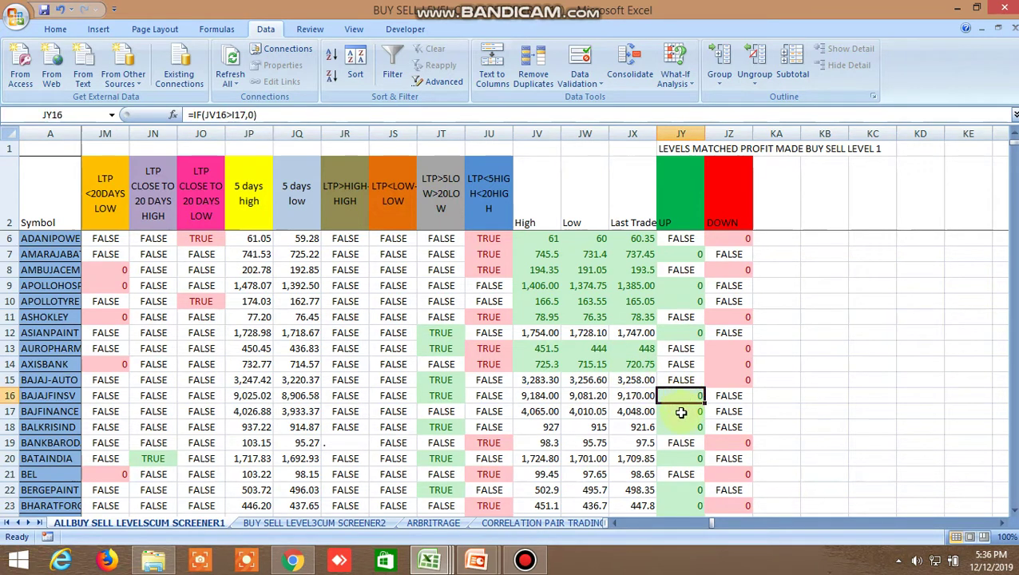
{"action": "left_click", "coordinate": [548, 396]}
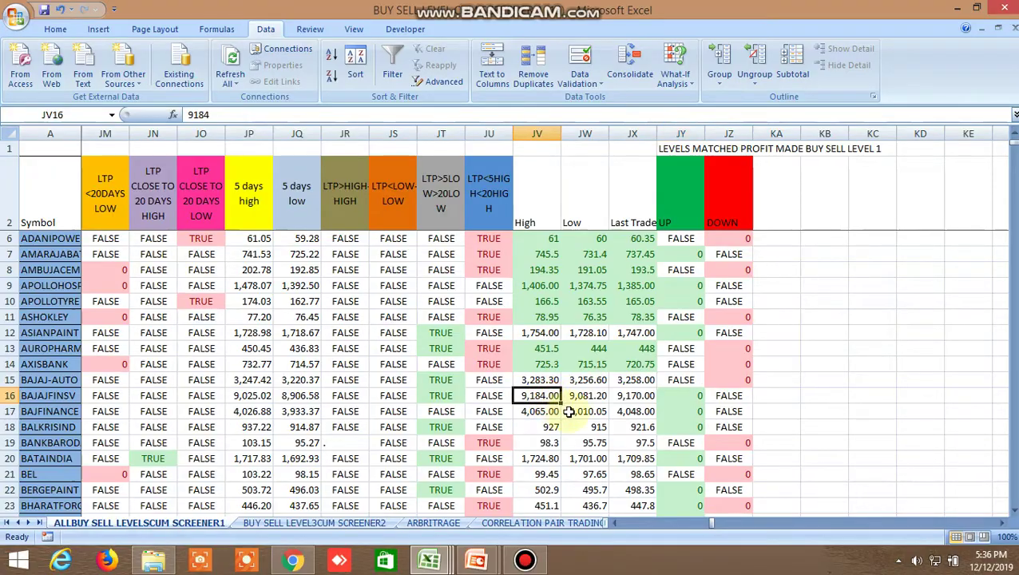
{"action": "left_click", "coordinate": [687, 396]}
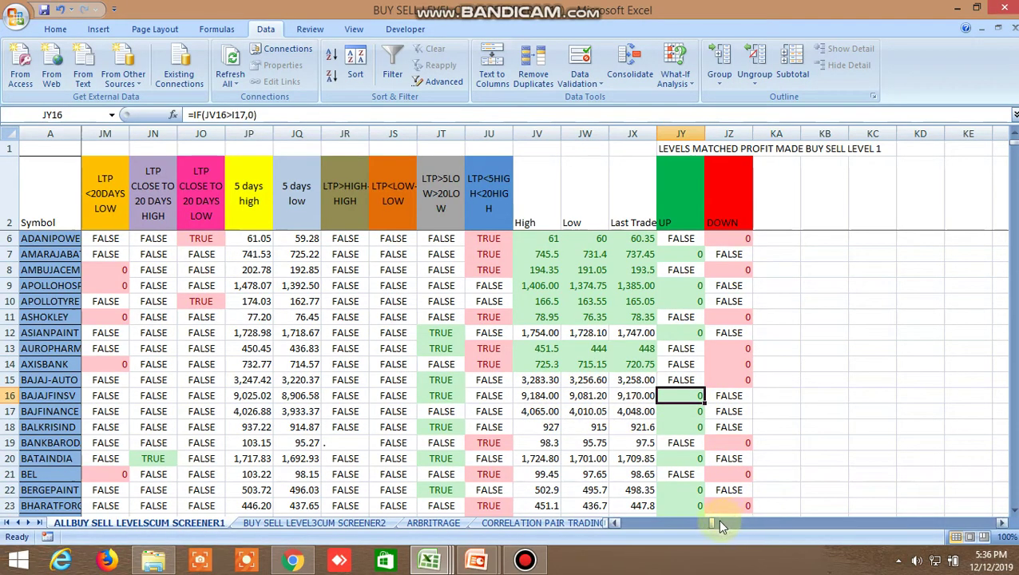
{"action": "left_click_drag", "start_coordinate": [713, 523], "coordinate": [620, 528]}
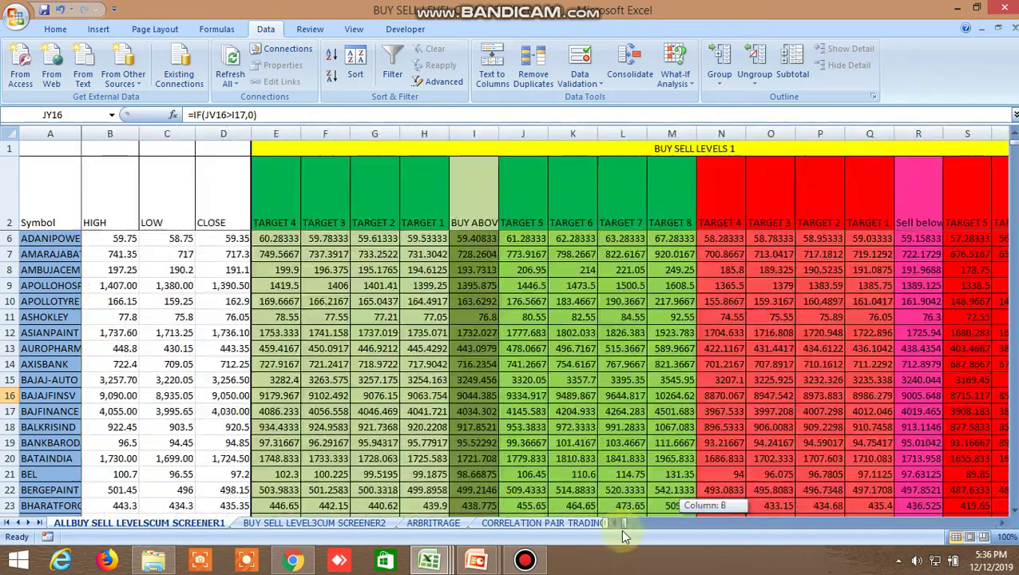
{"action": "left_click", "coordinate": [481, 395]}
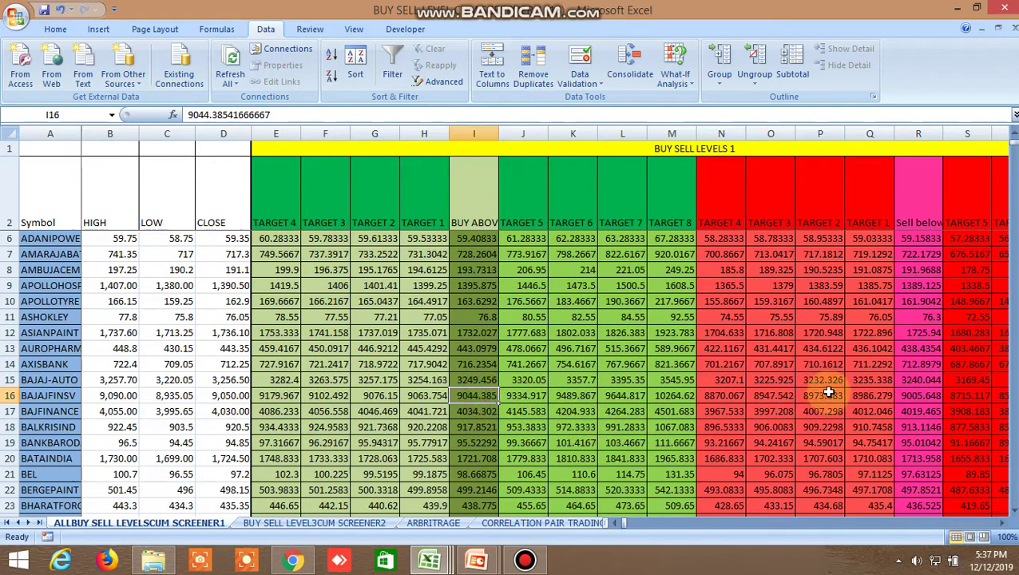
Search 'bajajf' in Kite, add BAJAJFINSV to the watchlist, view its depth and open its chart.
{"action": "left_click", "coordinate": [293, 560]}
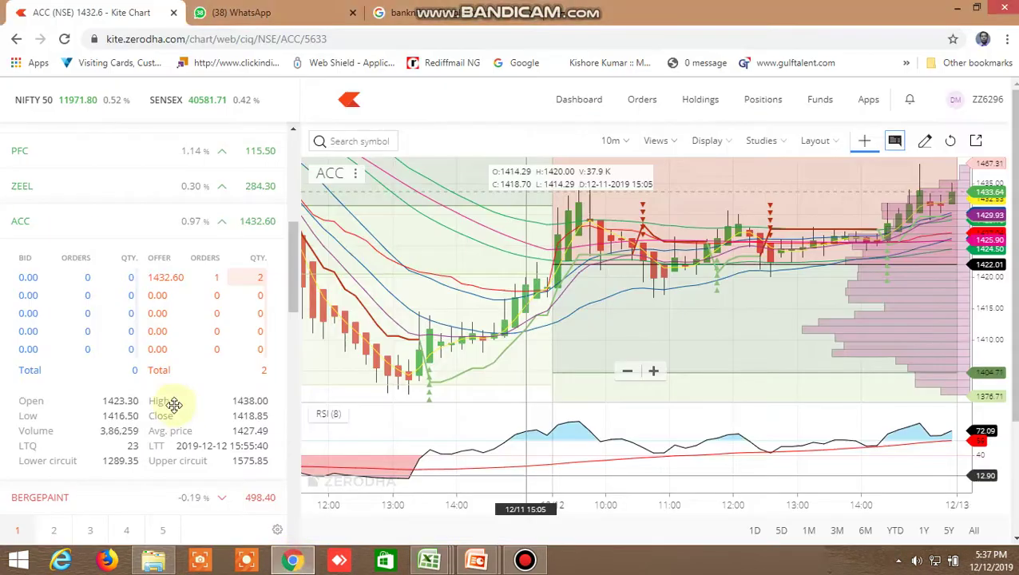
{"action": "scroll", "coordinate": [142, 232], "scroll_direction": "up", "scroll_amount": 10}
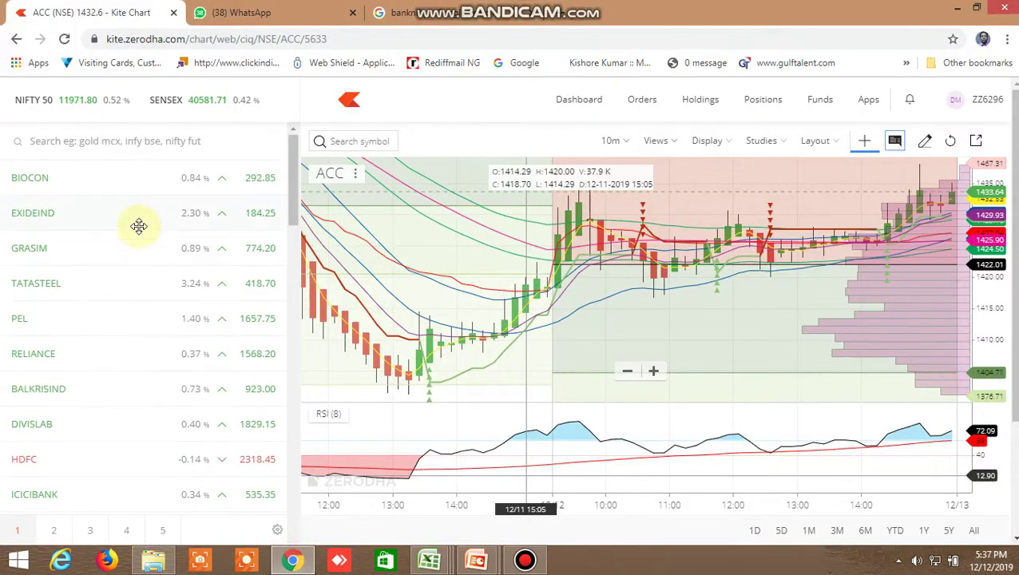
{"action": "left_click", "coordinate": [77, 144]}
{"action": "type", "text": "baj"}
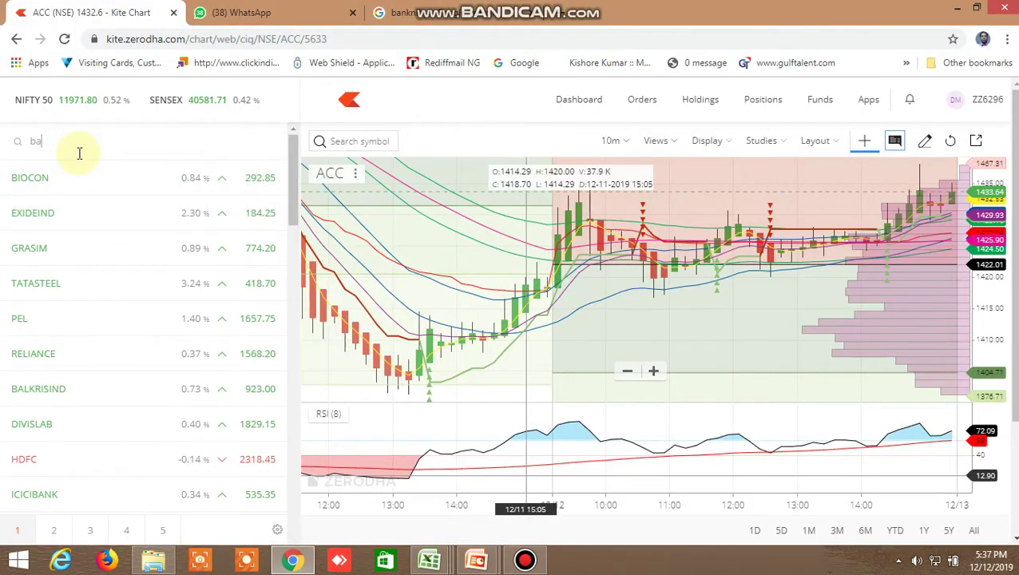
{"action": "type", "text": "aj"}
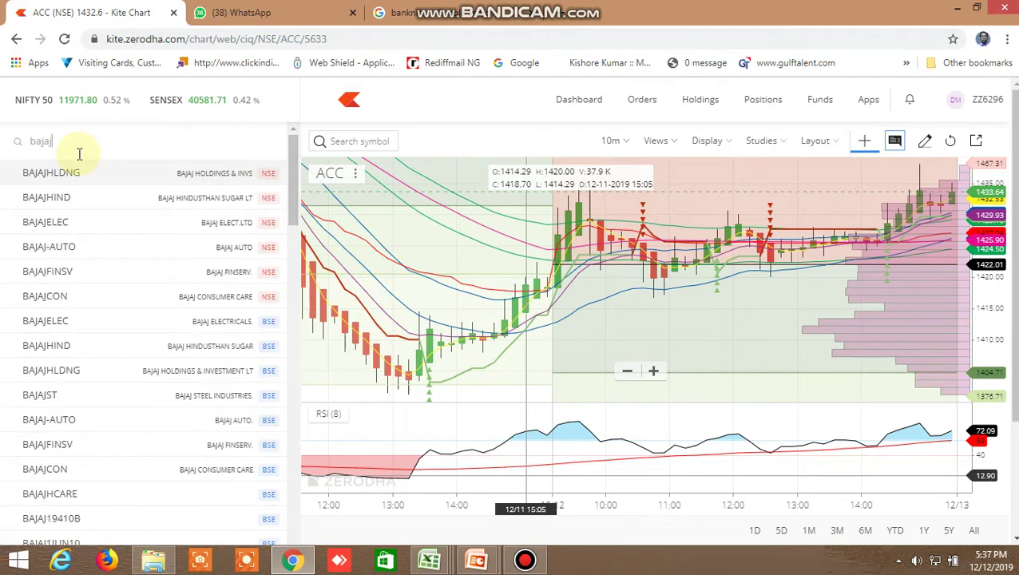
{"action": "type", "text": "finsv"}
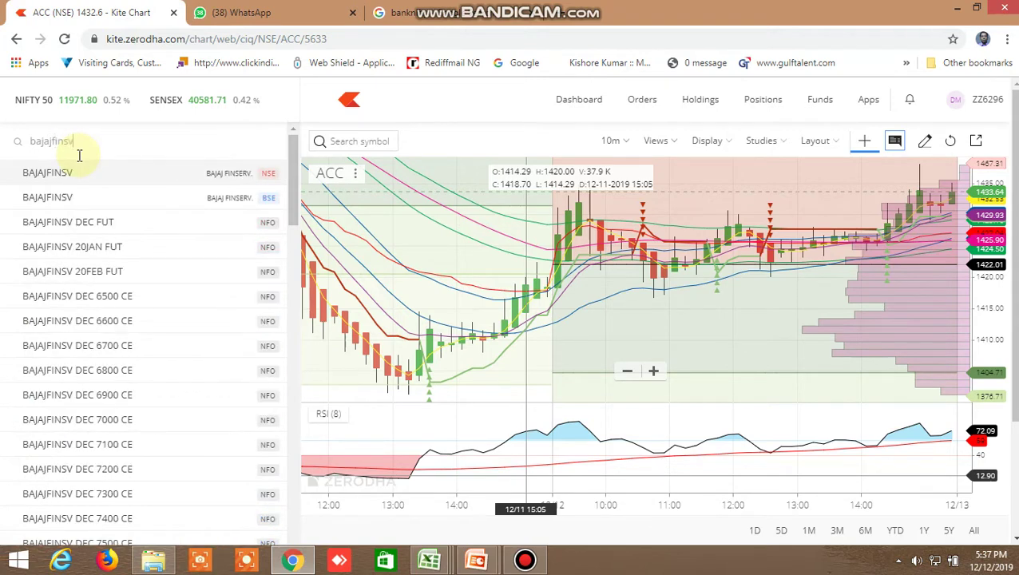
{"action": "left_click", "coordinate": [65, 179]}
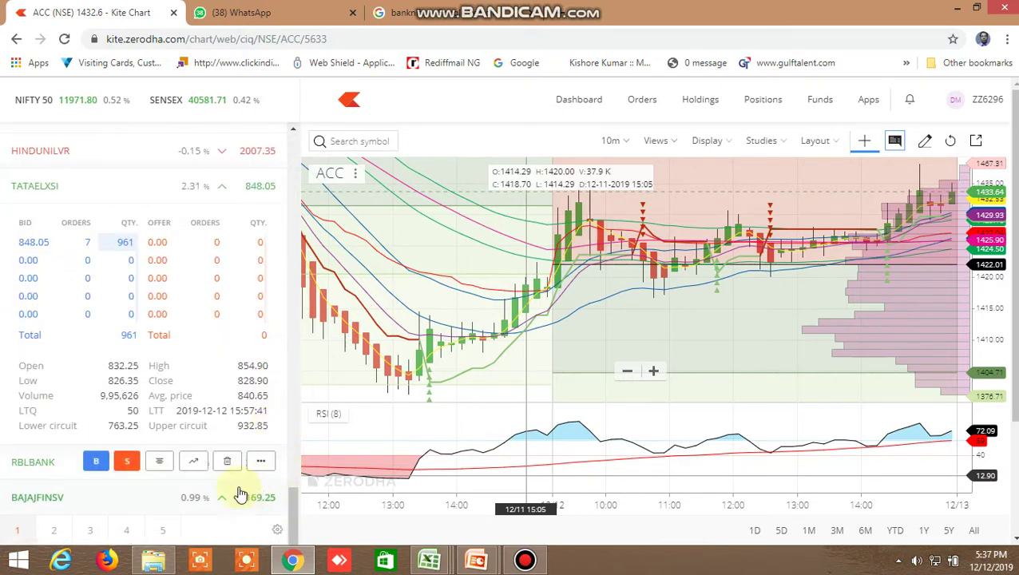
{"action": "mouse_move", "coordinate": [159, 461]}
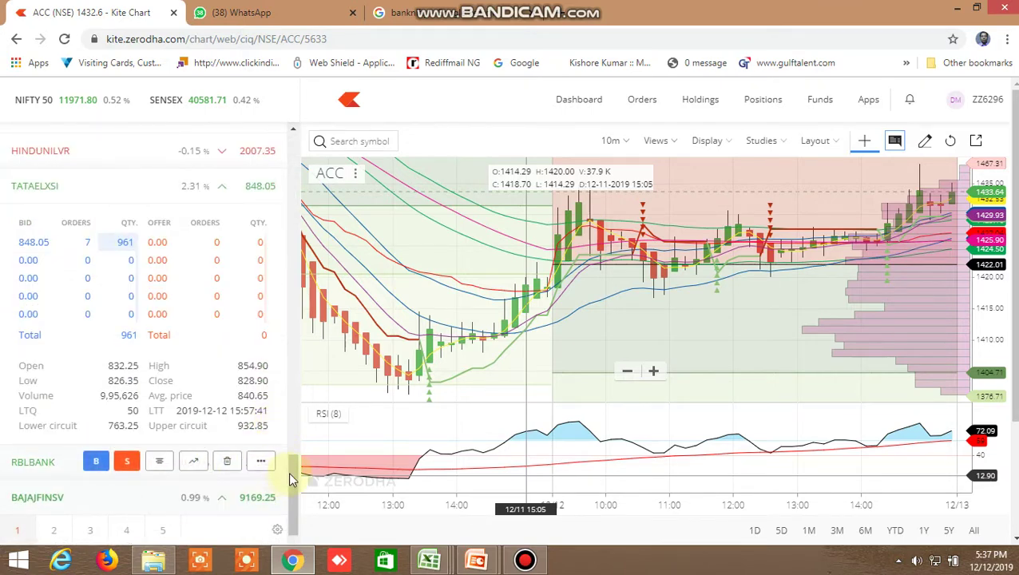
{"action": "left_click", "coordinate": [288, 483]}
{"action": "mouse_move", "coordinate": [144, 253]}
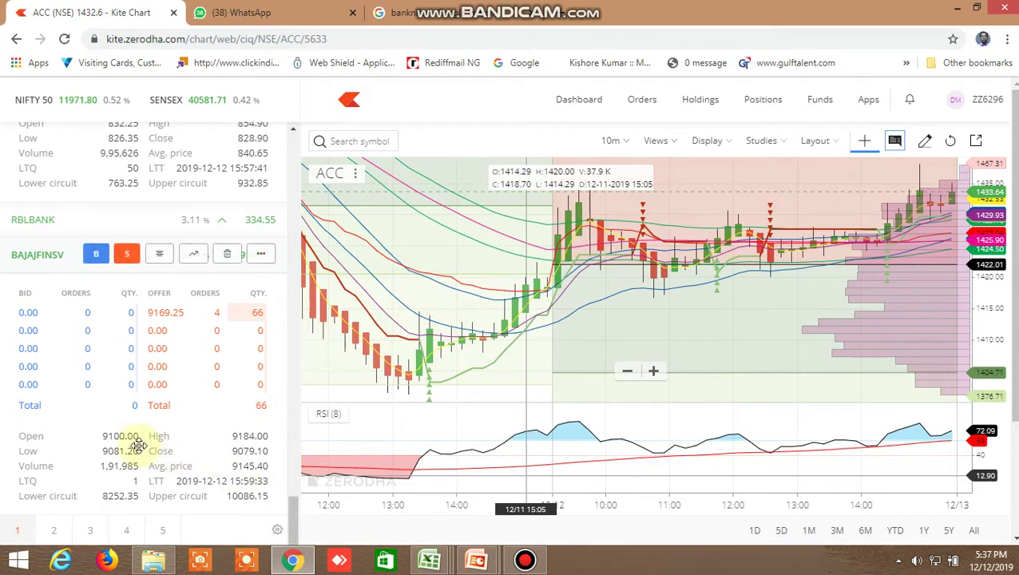
{"action": "left_click", "coordinate": [194, 256]}
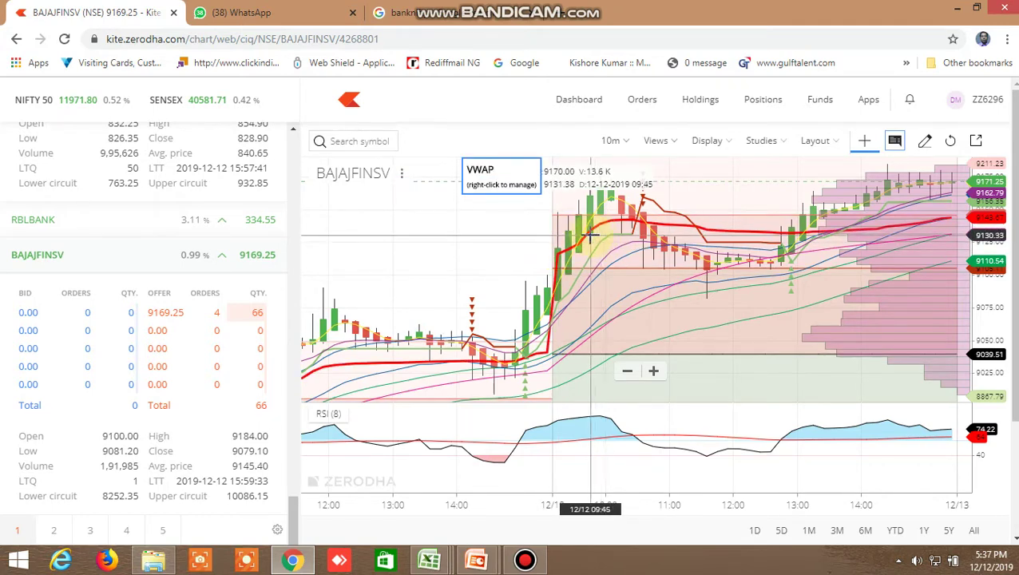
{"action": "mouse_move", "coordinate": [430, 560]}
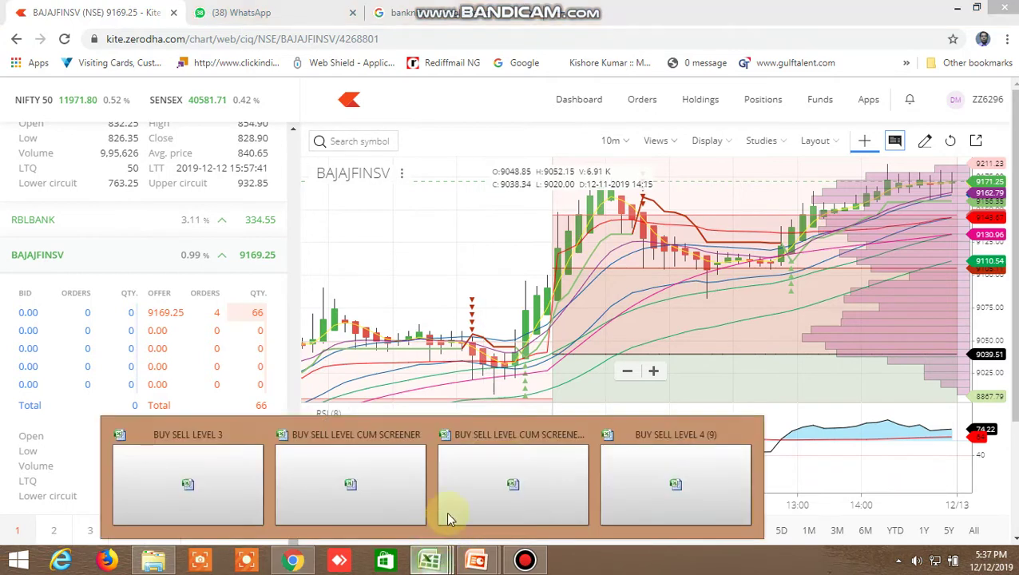
In the BUY SELL LEVEL workbook, check BAJAJFINSV's buy-above level in F17 and sell-below level in M17.
{"action": "left_click", "coordinate": [660, 479]}
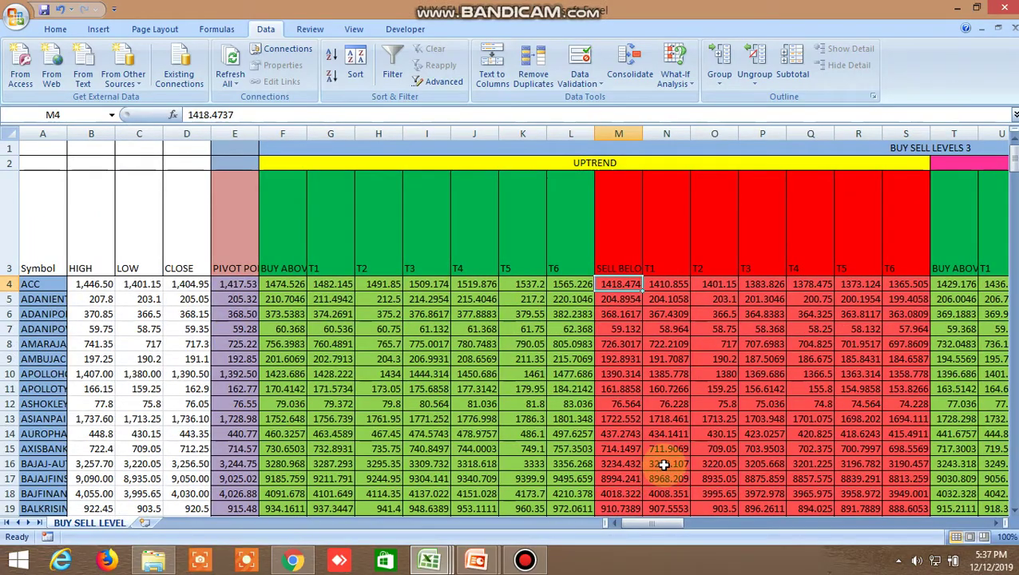
{"action": "scroll", "coordinate": [307, 381], "scroll_direction": "down", "scroll_amount": 5}
{"action": "scroll", "coordinate": [308, 382], "scroll_direction": "down", "scroll_amount": 5}
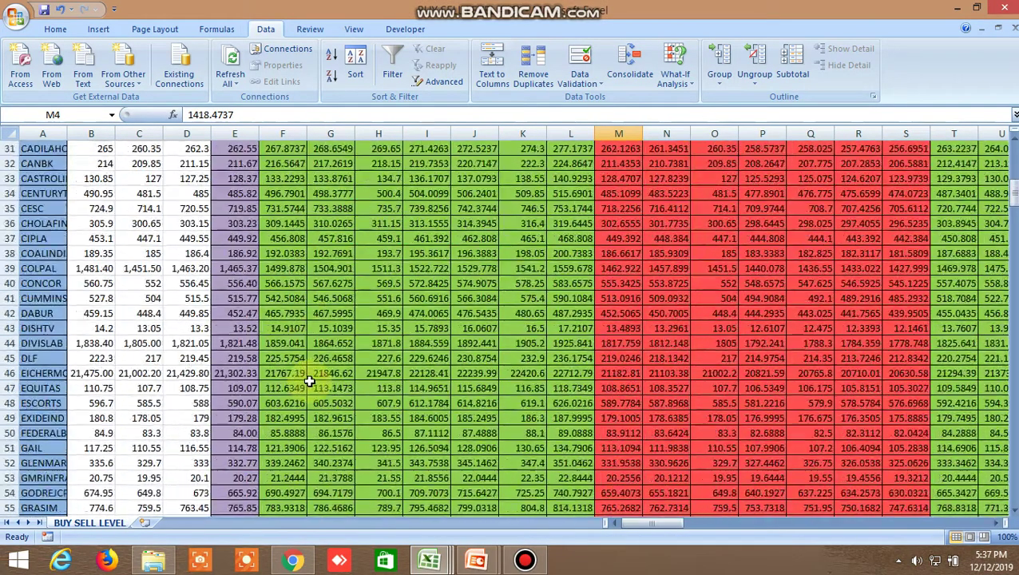
{"action": "scroll", "coordinate": [309, 382], "scroll_direction": "down", "scroll_amount": 5}
{"action": "scroll", "coordinate": [309, 381], "scroll_direction": "up", "scroll_amount": 4}
{"action": "scroll", "coordinate": [309, 382], "scroll_direction": "up", "scroll_amount": 6}
{"action": "scroll", "coordinate": [309, 382], "scroll_direction": "up", "scroll_amount": 1}
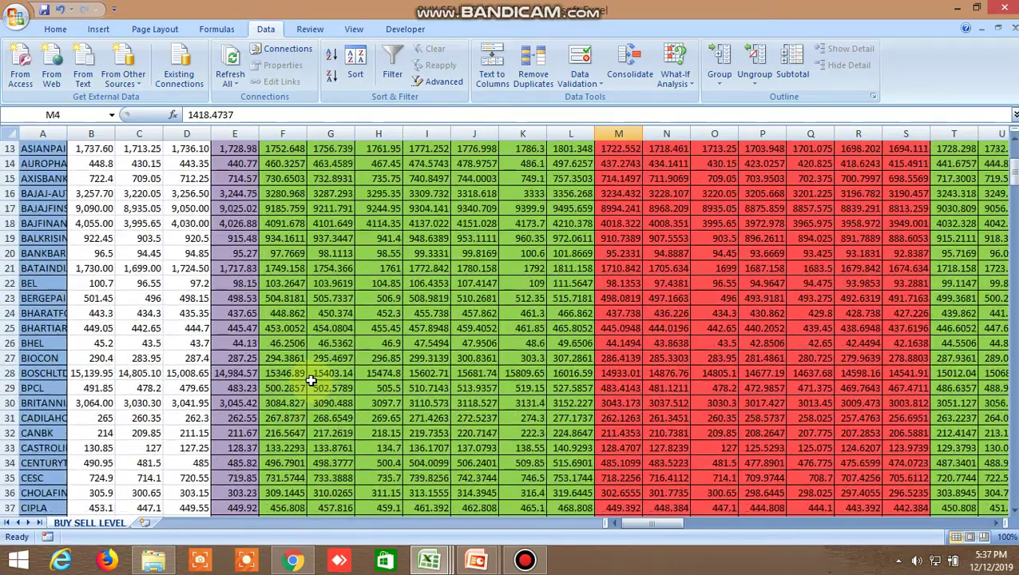
{"action": "scroll", "coordinate": [308, 381], "scroll_direction": "up", "scroll_amount": 2}
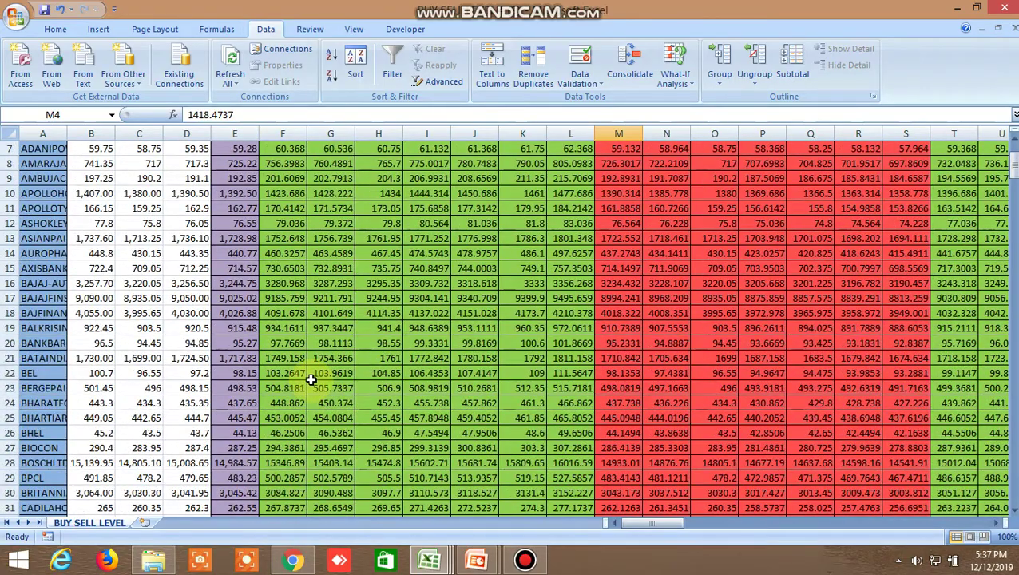
{"action": "left_click", "coordinate": [283, 298]}
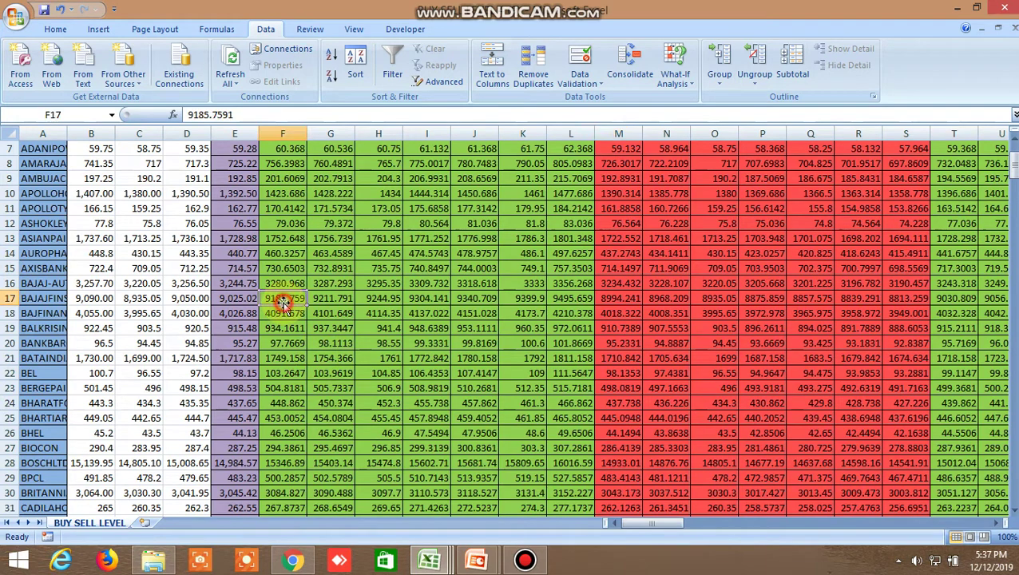
{"action": "left_click", "coordinate": [617, 298]}
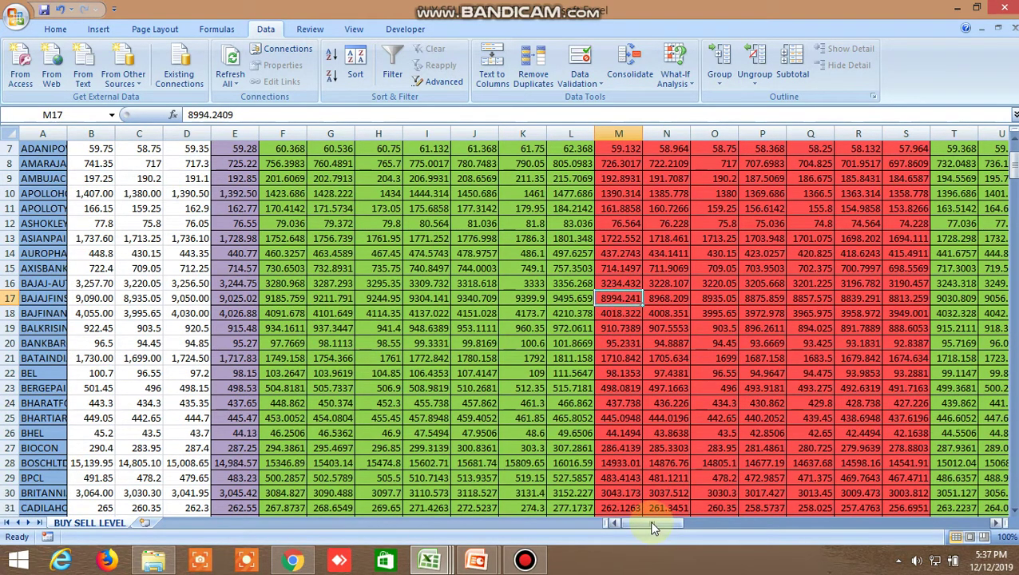
{"action": "mouse_move", "coordinate": [430, 560]}
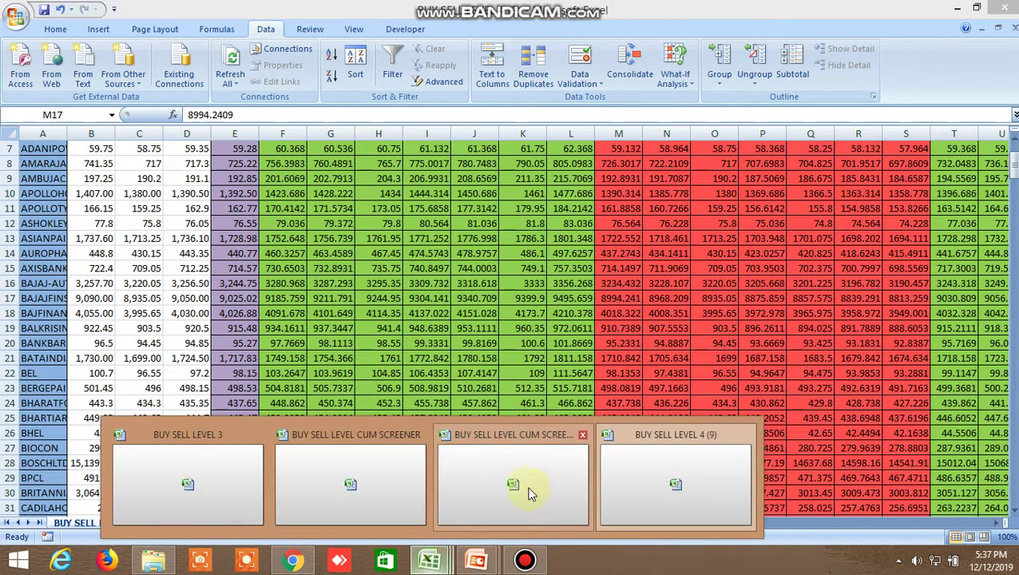
Switch through the open workbooks to the one holding the ALLBUY SELL LEVELSCUM SCREENER1 sheet.
{"action": "left_click", "coordinate": [696, 478]}
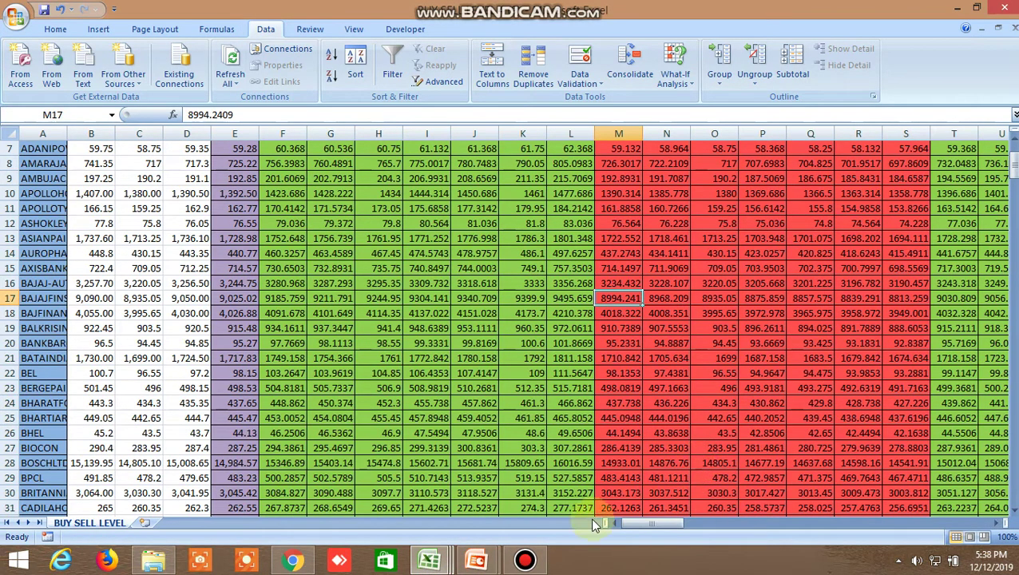
{"action": "left_click", "coordinate": [428, 559]}
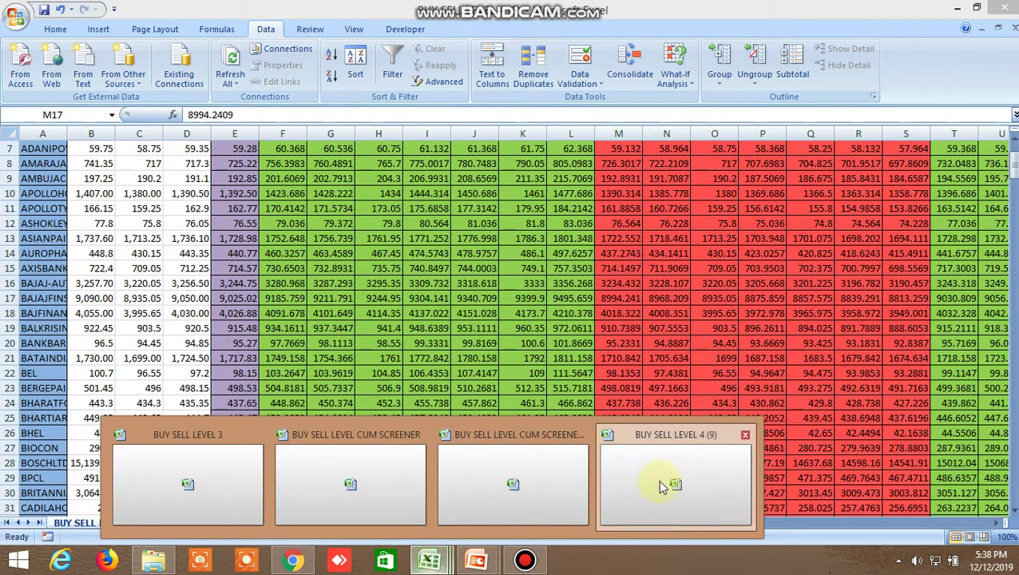
{"action": "left_click", "coordinate": [523, 478]}
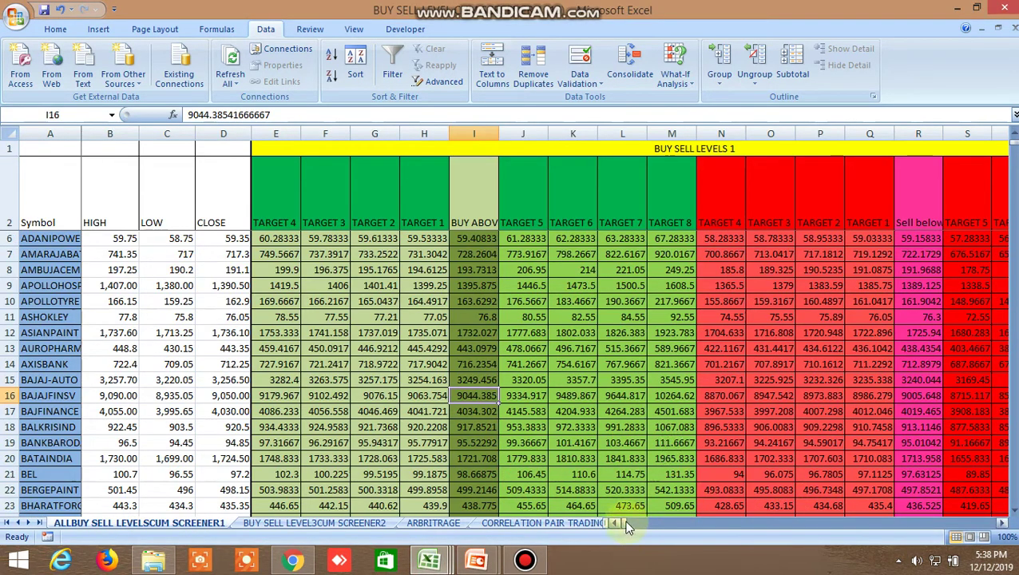
Scroll to BERGEPAINT's row 22 and inspect its UP level-match formula in JY22.
{"action": "left_click_drag", "start_coordinate": [627, 525], "coordinate": [711, 534]}
{"action": "scroll", "coordinate": [537, 442], "scroll_direction": "down", "scroll_amount": 1}
{"action": "scroll", "coordinate": [523, 429], "scroll_direction": "down", "scroll_amount": 3}
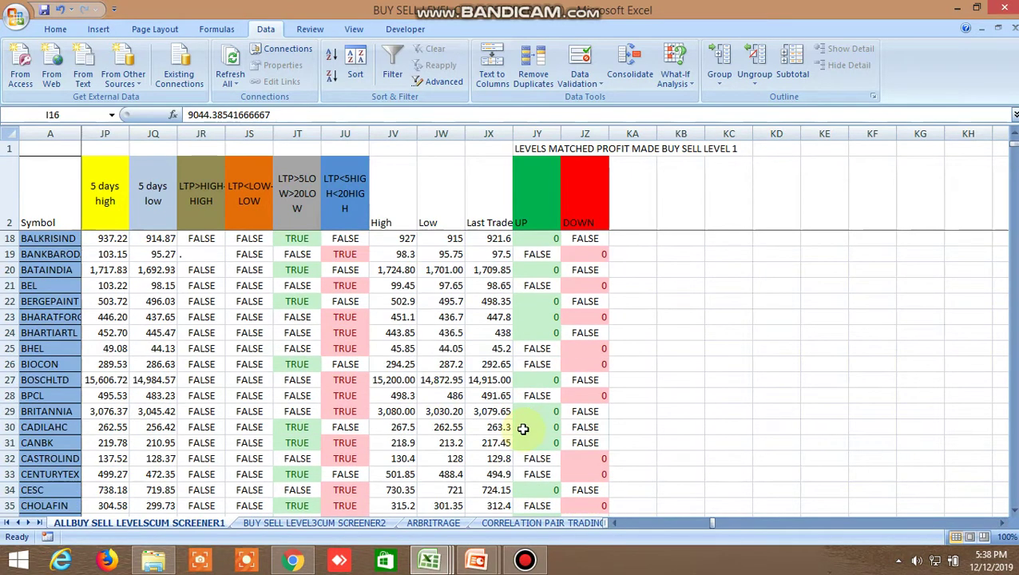
{"action": "left_click", "coordinate": [538, 303]}
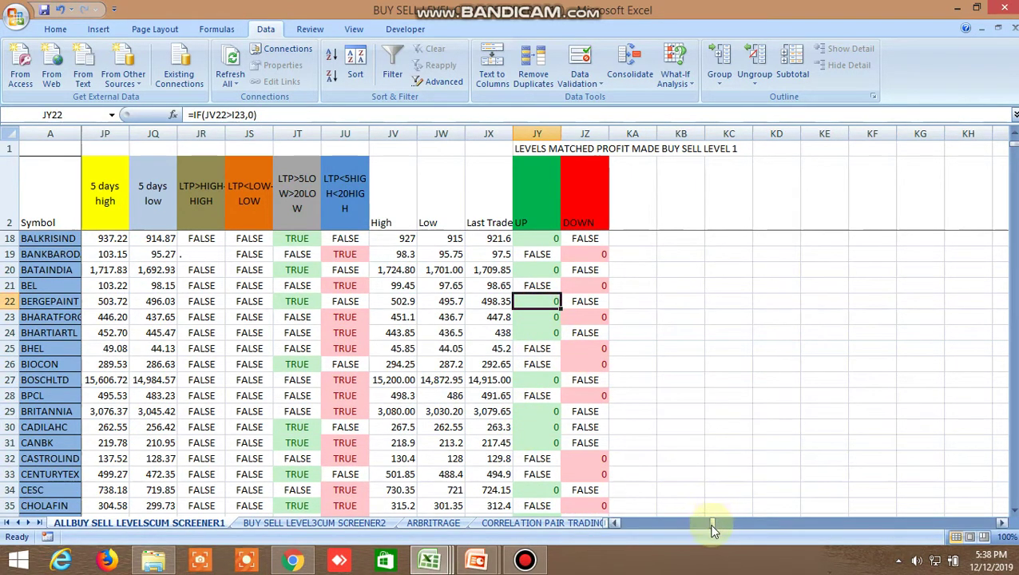
{"action": "left_click_drag", "start_coordinate": [714, 530], "coordinate": [712, 529]}
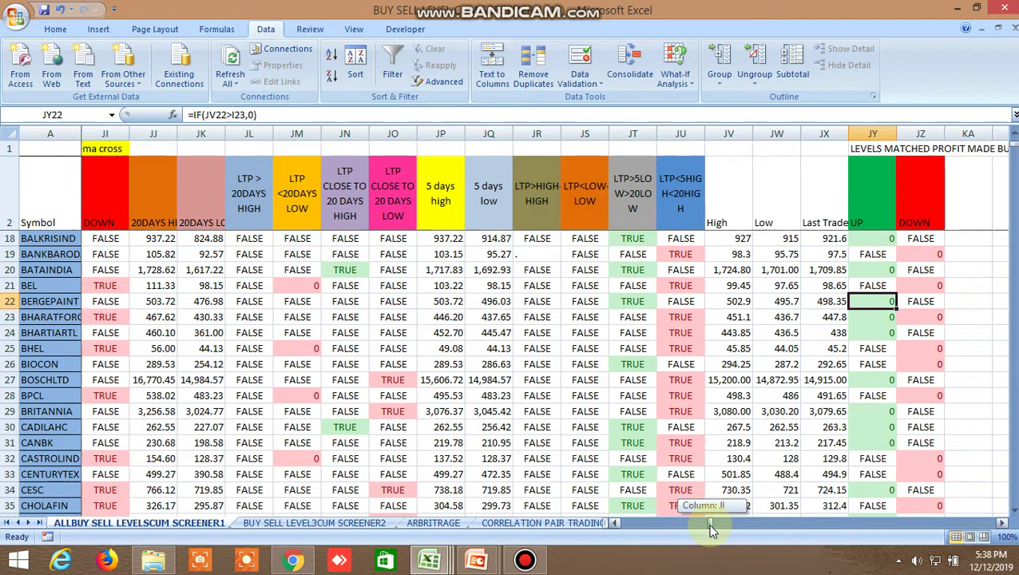
{"action": "left_click_drag", "start_coordinate": [713, 530], "coordinate": [713, 531]}
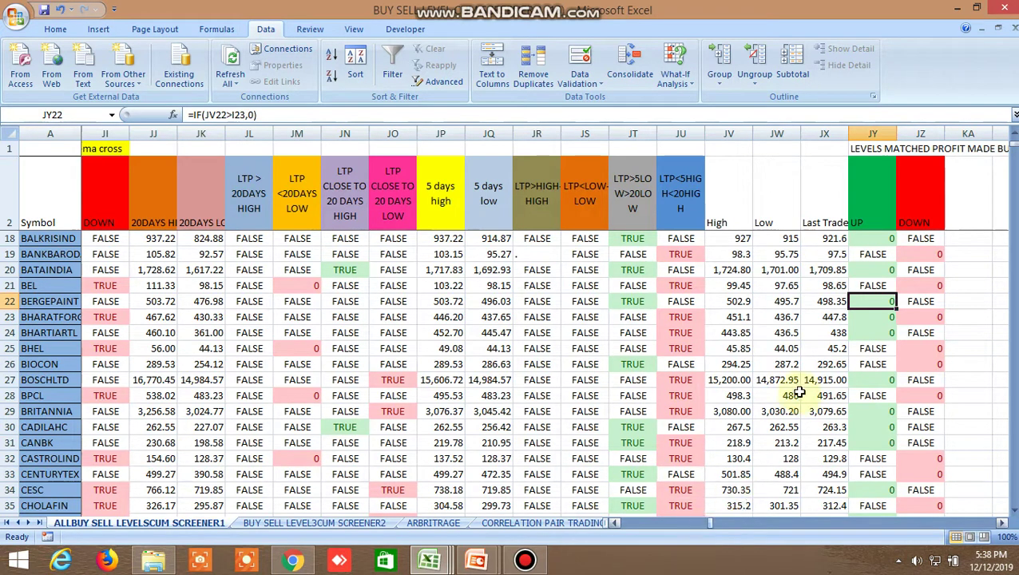
Compare BERGEPAINT's 502.9 high with its 499.2146 buy-above level in I22, then return to Kite.
{"action": "left_click", "coordinate": [734, 301]}
{"action": "left_click", "coordinate": [892, 301]}
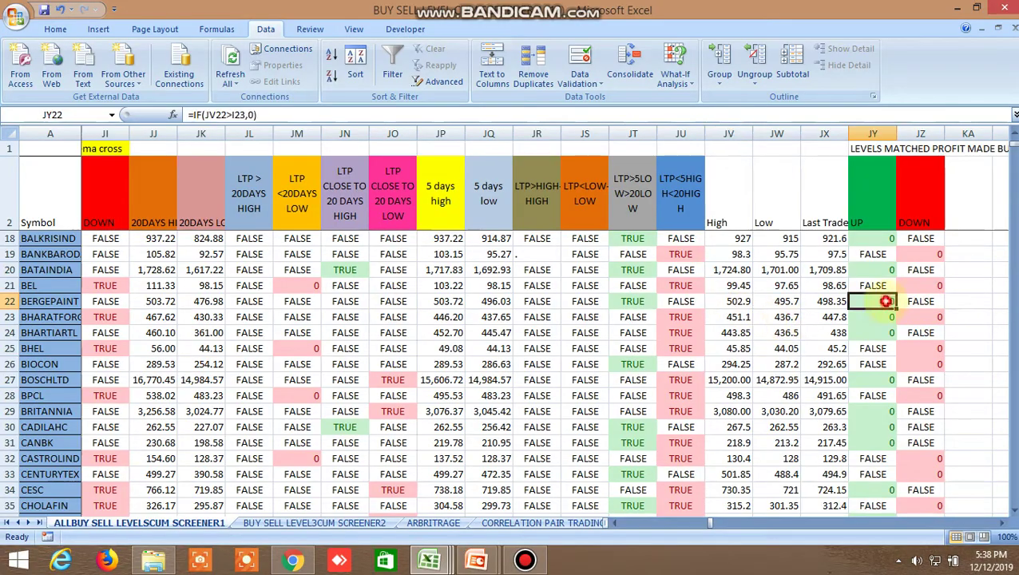
{"action": "left_click", "coordinate": [742, 301]}
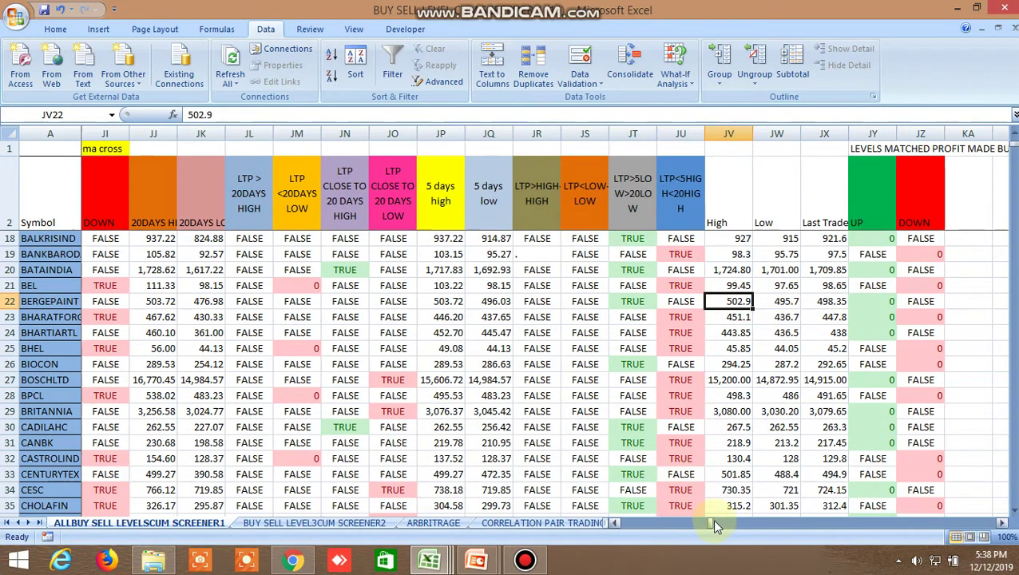
{"action": "left_click_drag", "start_coordinate": [710, 523], "coordinate": [614, 538]}
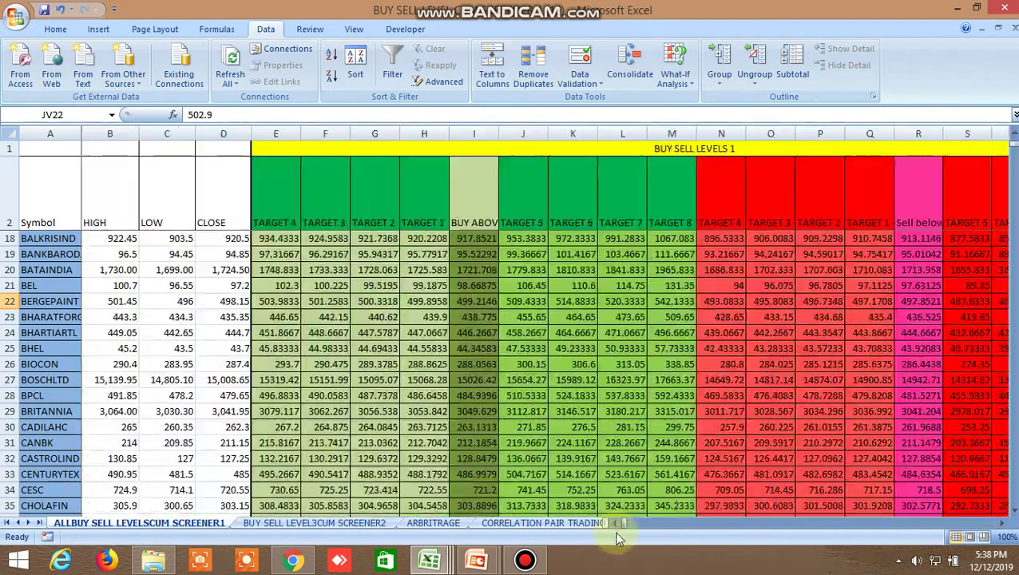
{"action": "left_click", "coordinate": [473, 301]}
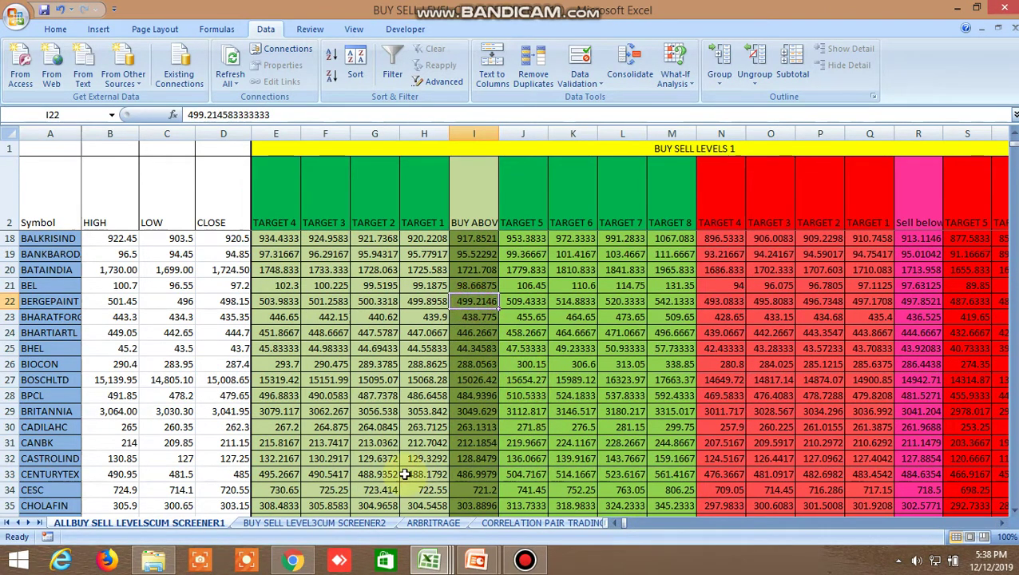
{"action": "left_click", "coordinate": [294, 560]}
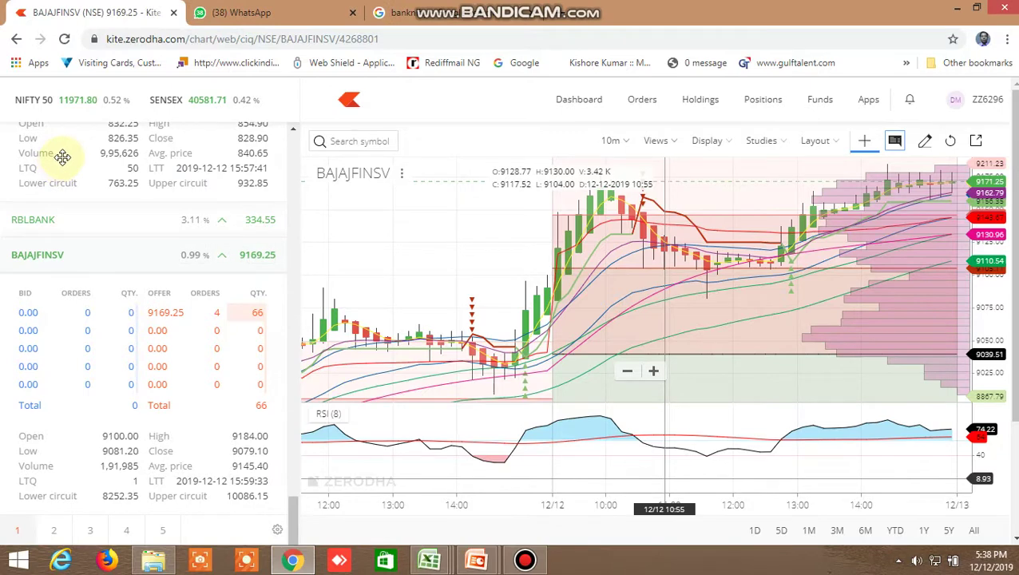
Search the watchlist for 'ber' and pick BERGEPAINT.
{"action": "scroll", "coordinate": [230, 255], "scroll_direction": "down", "scroll_amount": 5}
{"action": "scroll", "coordinate": [230, 256], "scroll_direction": "up", "scroll_amount": 5}
{"action": "scroll", "coordinate": [121, 205], "scroll_direction": "up", "scroll_amount": 5}
{"action": "scroll", "coordinate": [116, 192], "scroll_direction": "up", "scroll_amount": 3}
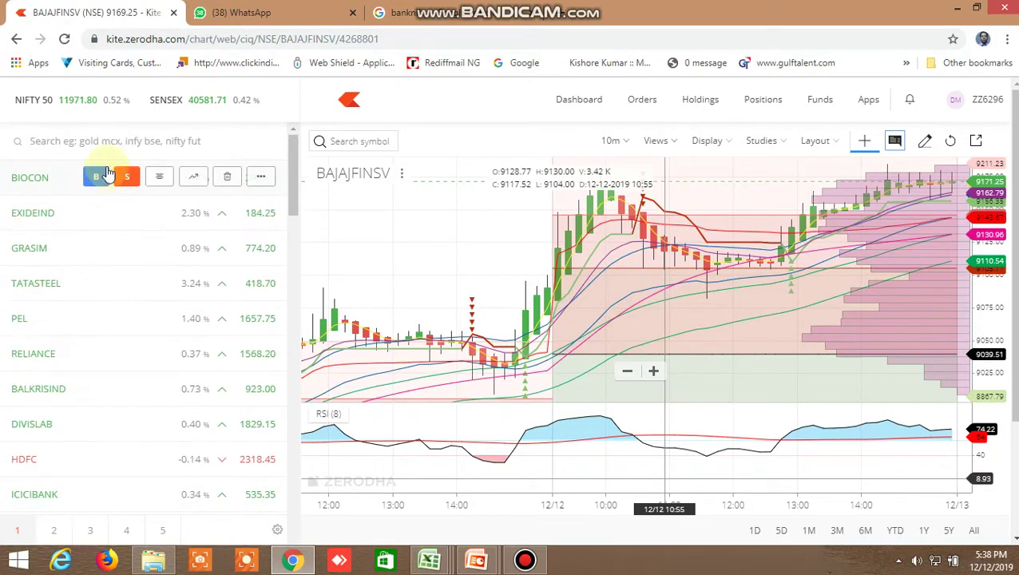
{"action": "left_click", "coordinate": [97, 143]}
{"action": "type", "text": "be"}
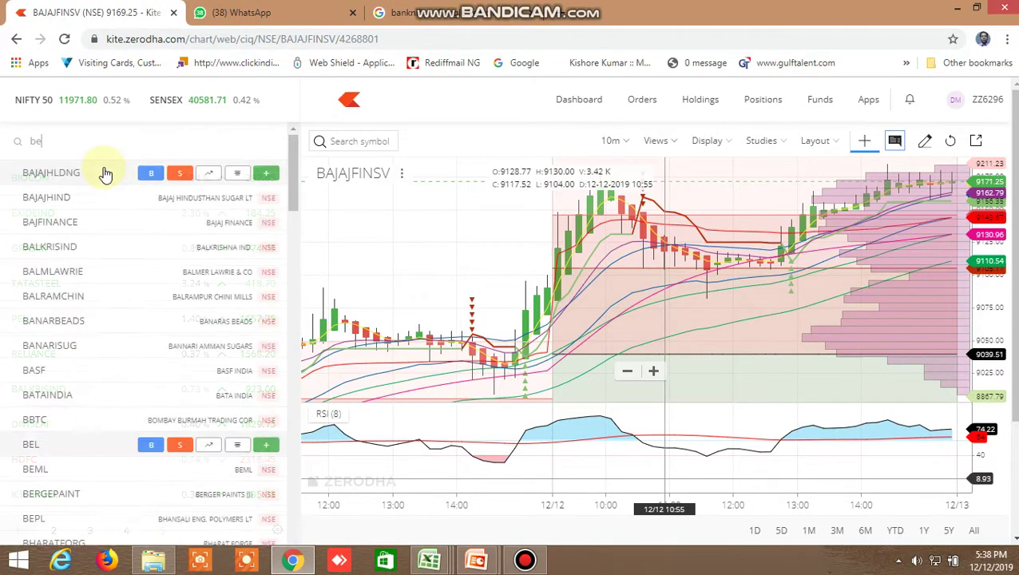
{"action": "type", "text": "rse"}
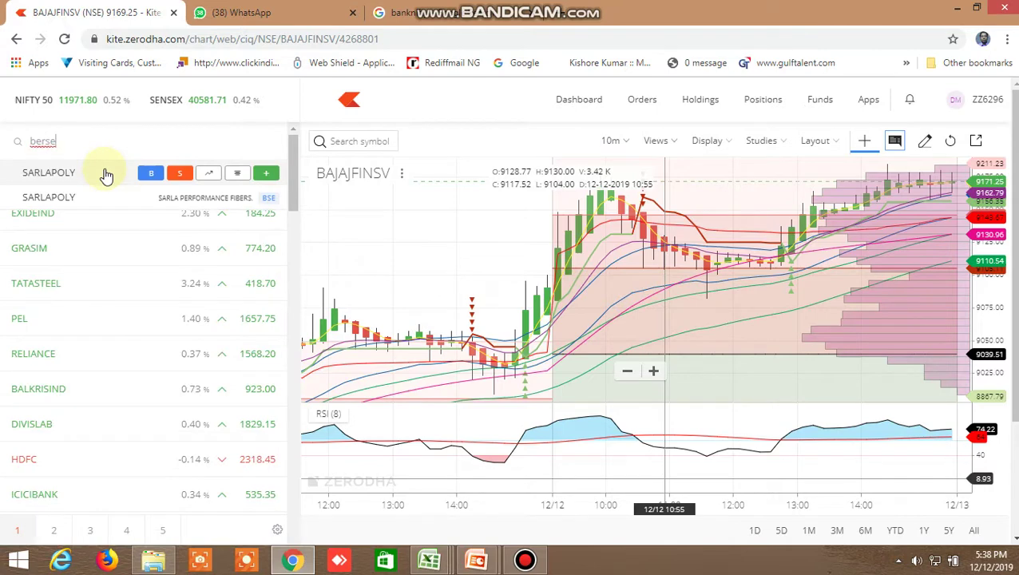
{"action": "key", "text": "BackSpace"}
{"action": "key", "text": "BackSpace"}
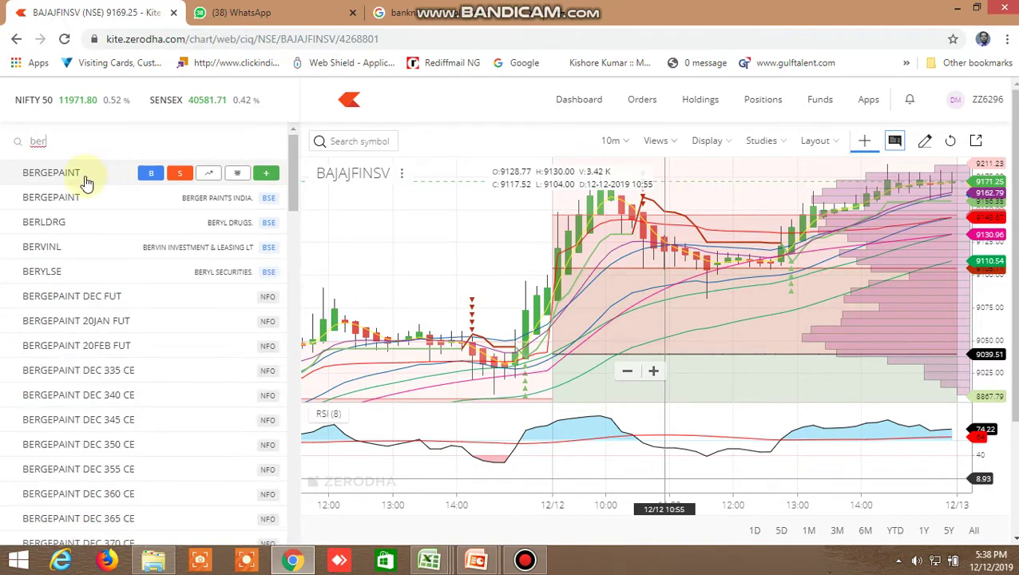
{"action": "left_click", "coordinate": [86, 182]}
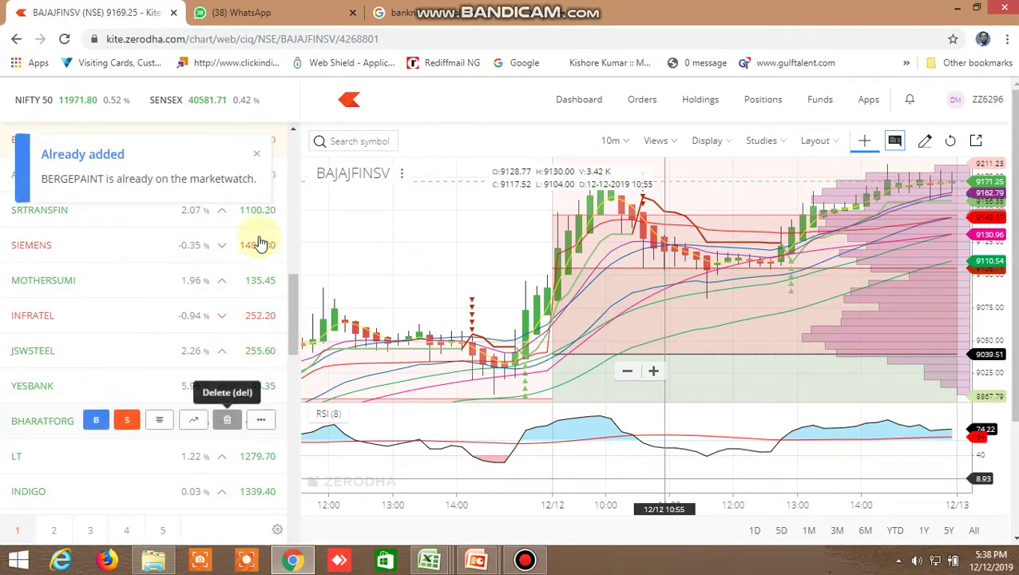
Show BERGEPAINT's market depth and its 10-minute live chart at 498.40.
{"action": "left_click", "coordinate": [258, 155]}
{"action": "mouse_move", "coordinate": [171, 139]}
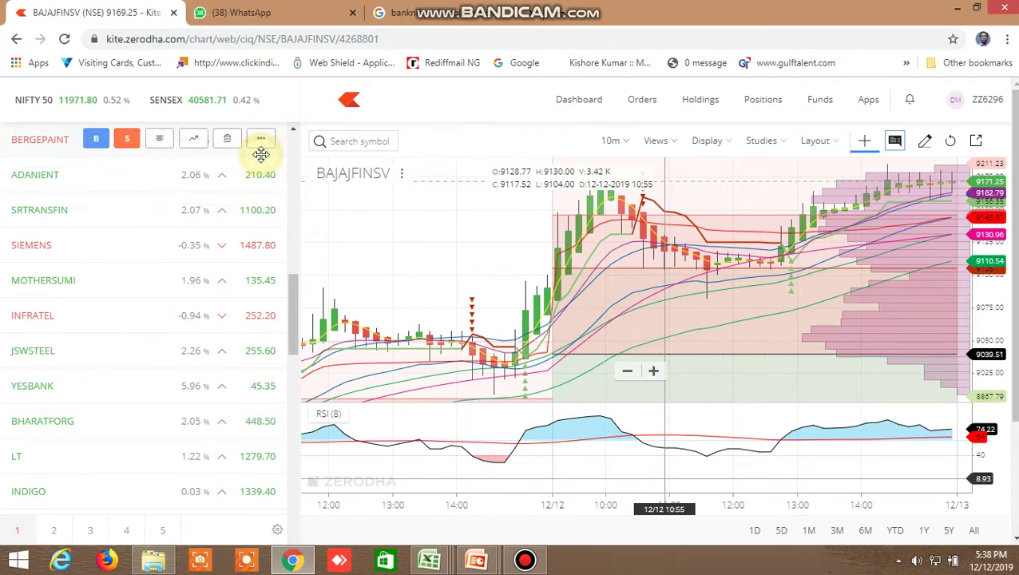
{"action": "left_click", "coordinate": [156, 144]}
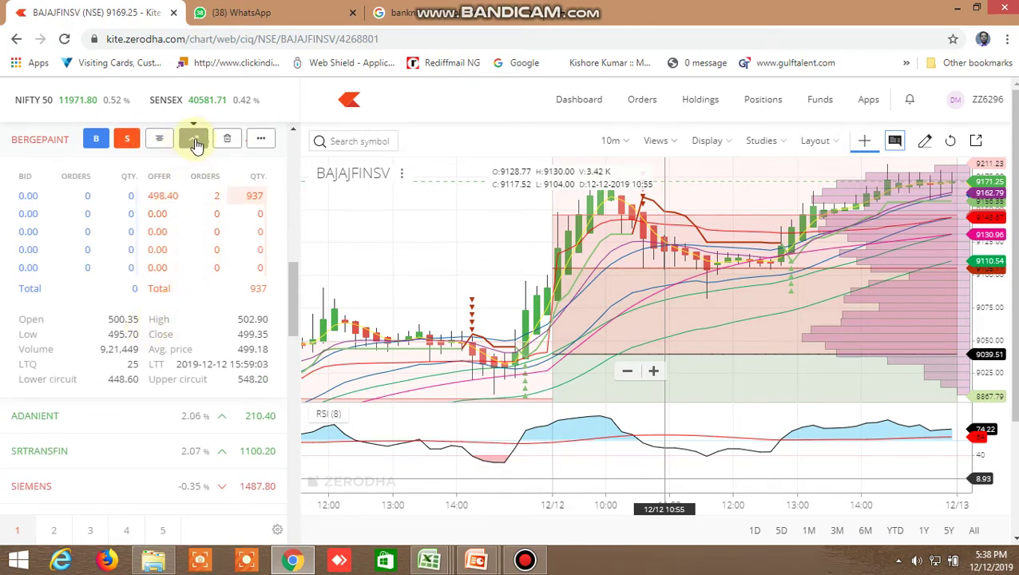
{"action": "left_click", "coordinate": [197, 142]}
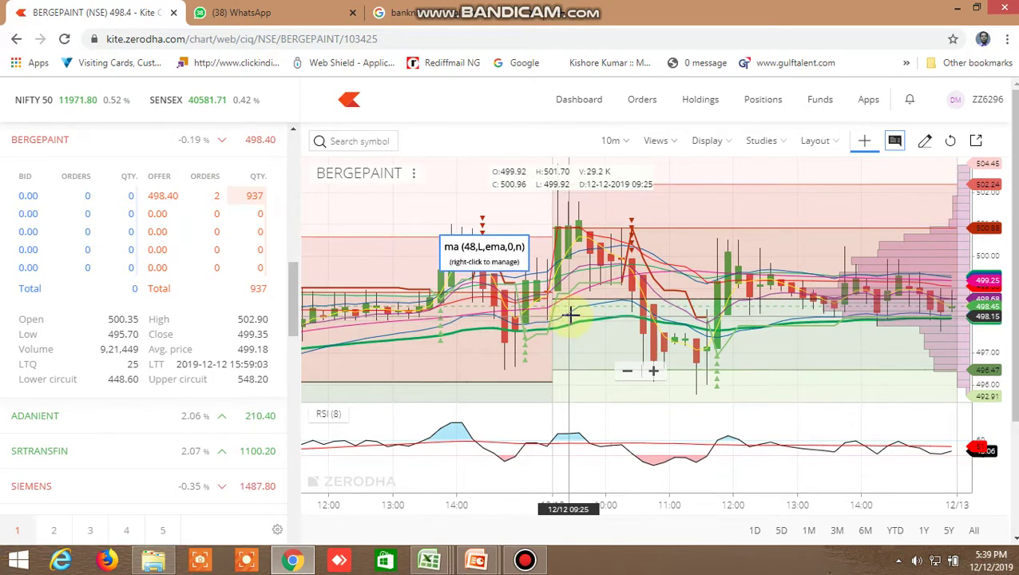
Switch to the buy/sell level screener workbook and inspect TATAELXSI's UP match formula in row 127.
{"action": "left_click", "coordinate": [429, 560]}
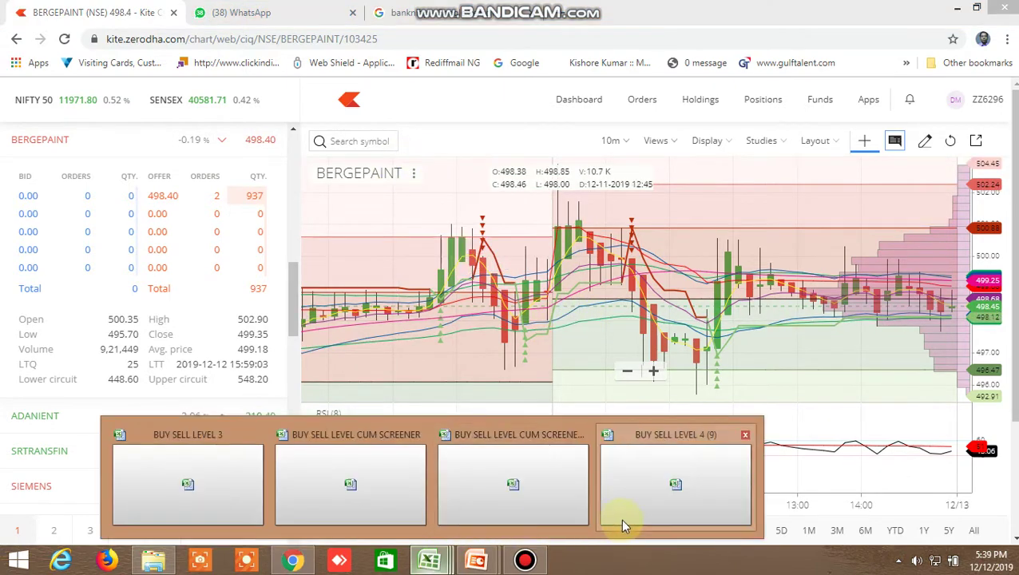
{"action": "left_click", "coordinate": [601, 491]}
{"action": "left_click_drag", "start_coordinate": [707, 529], "coordinate": [713, 532]}
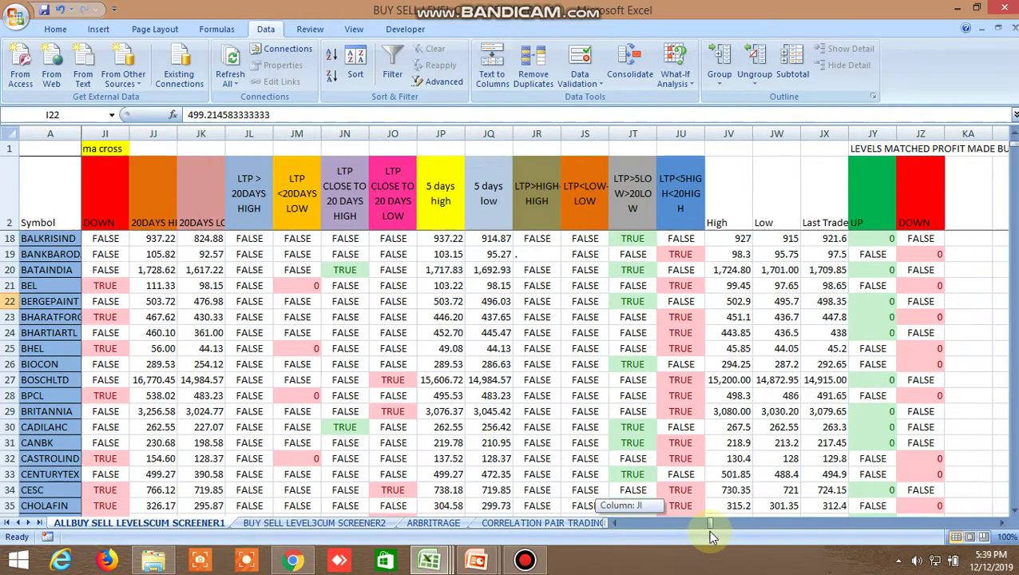
{"action": "scroll", "coordinate": [553, 401], "scroll_direction": "down", "scroll_amount": 9}
{"action": "scroll", "coordinate": [553, 401], "scroll_direction": "down", "scroll_amount": 9}
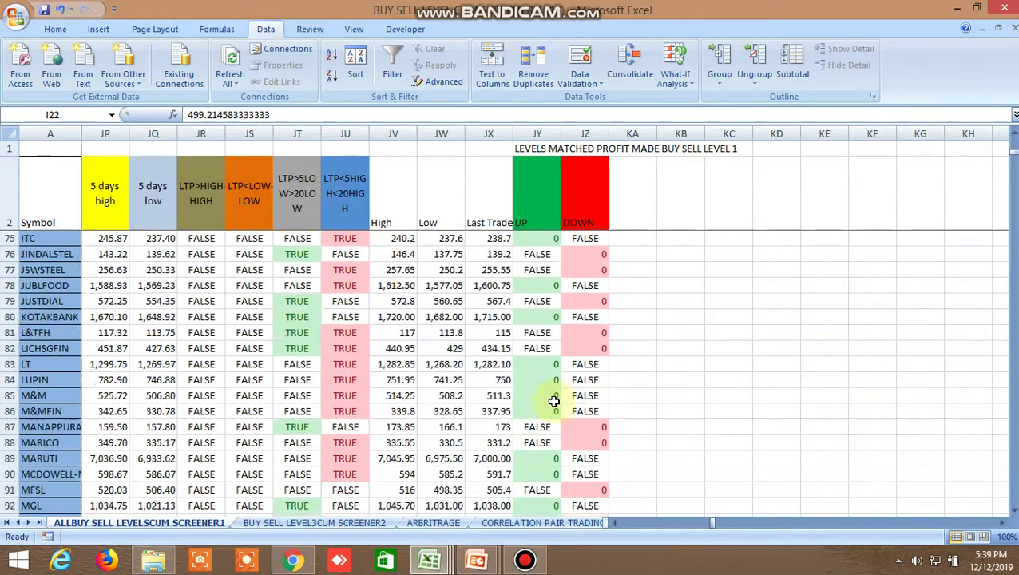
{"action": "scroll", "coordinate": [554, 401], "scroll_direction": "down", "scroll_amount": 9}
{"action": "scroll", "coordinate": [553, 401], "scroll_direction": "down", "scroll_amount": 7}
{"action": "scroll", "coordinate": [554, 401], "scroll_direction": "down", "scroll_amount": 1}
{"action": "scroll", "coordinate": [553, 401], "scroll_direction": "up", "scroll_amount": 1}
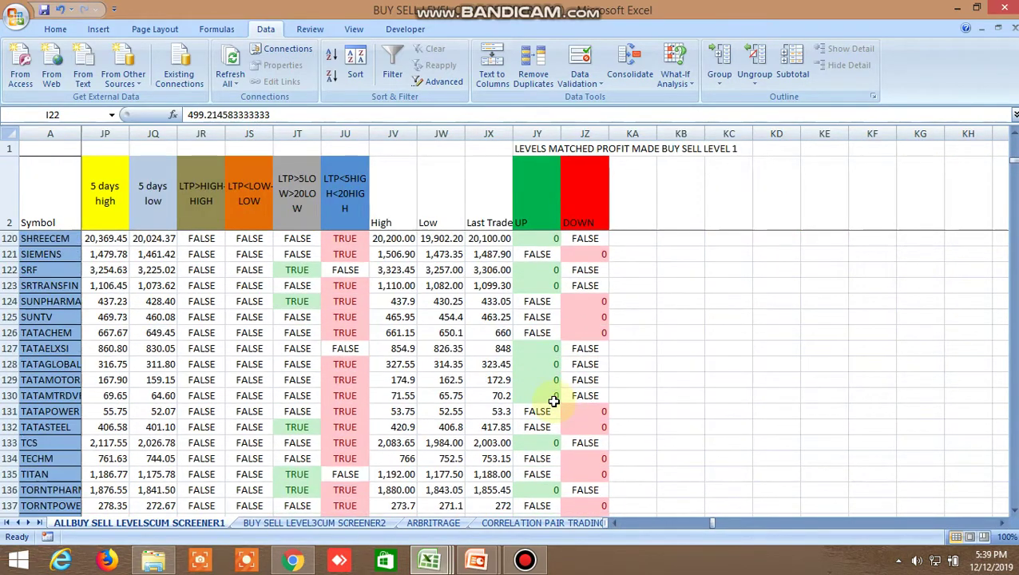
{"action": "left_click", "coordinate": [540, 353]}
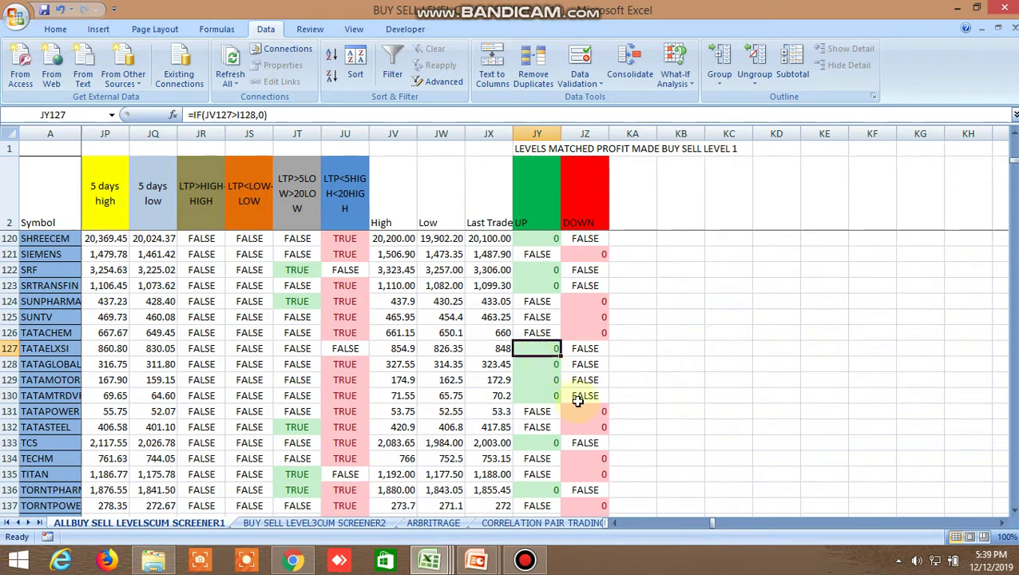
Compare TATAELXSI's 854.9 day high with its 833.9625 buy-above level, then return to Kite.
{"action": "left_click", "coordinate": [406, 349]}
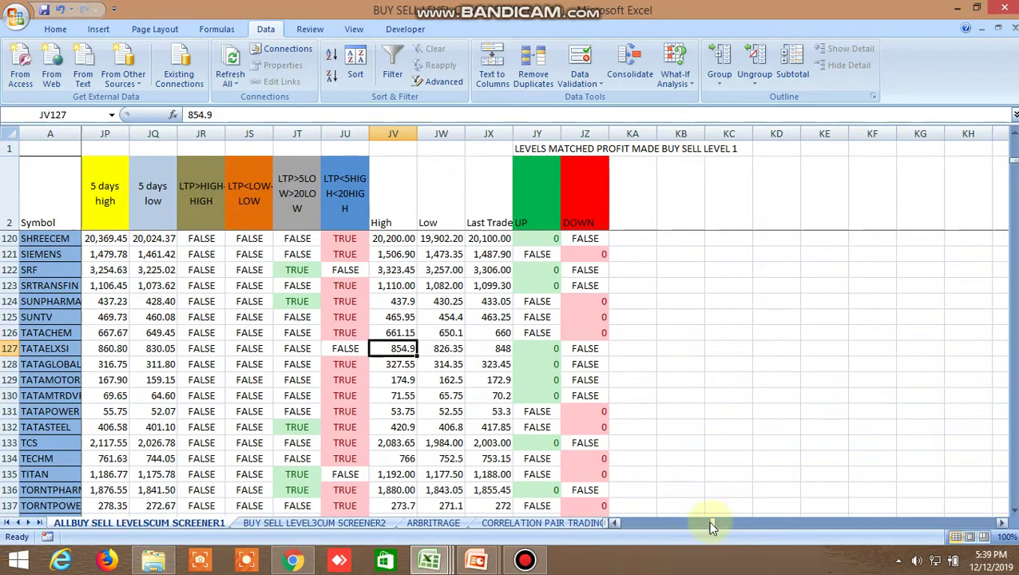
{"action": "left_click_drag", "start_coordinate": [712, 524], "coordinate": [622, 529]}
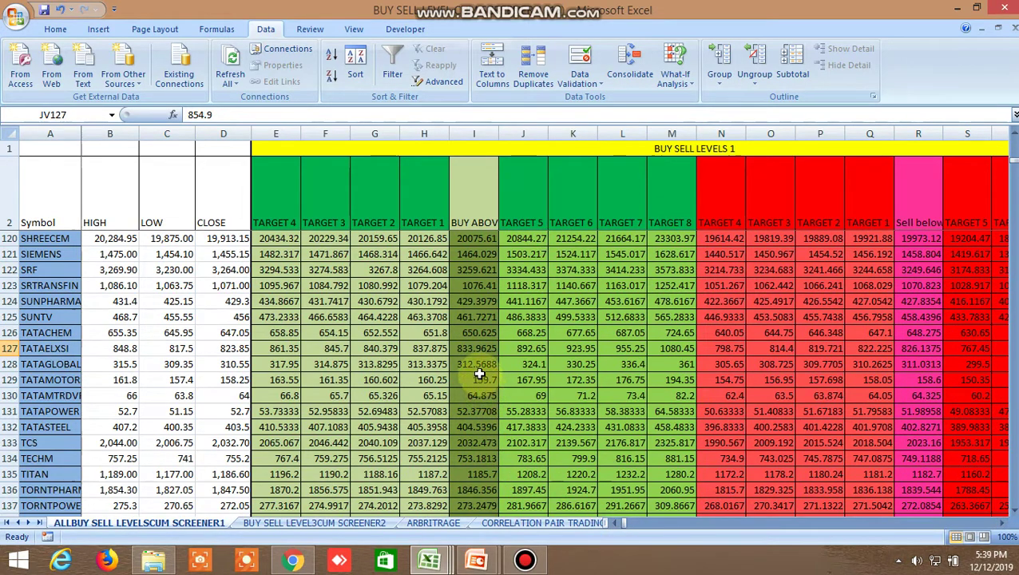
{"action": "left_click", "coordinate": [470, 351]}
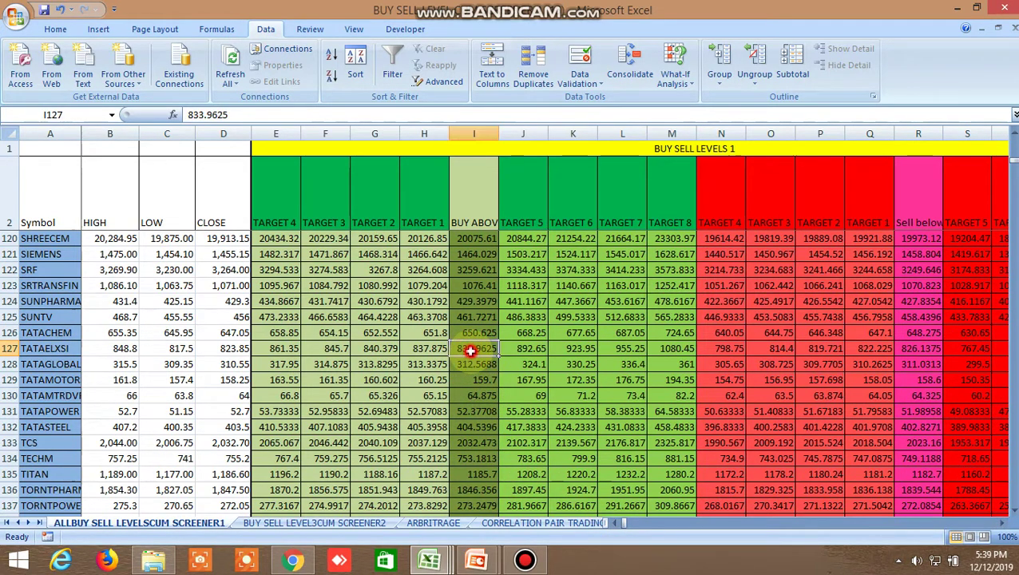
{"action": "left_click", "coordinate": [292, 561]}
Scroll the marketwatch to TATAELXSI and open its 10-minute live chart at 848.05.
{"action": "scroll", "coordinate": [144, 328], "scroll_direction": "down", "scroll_amount": 5}
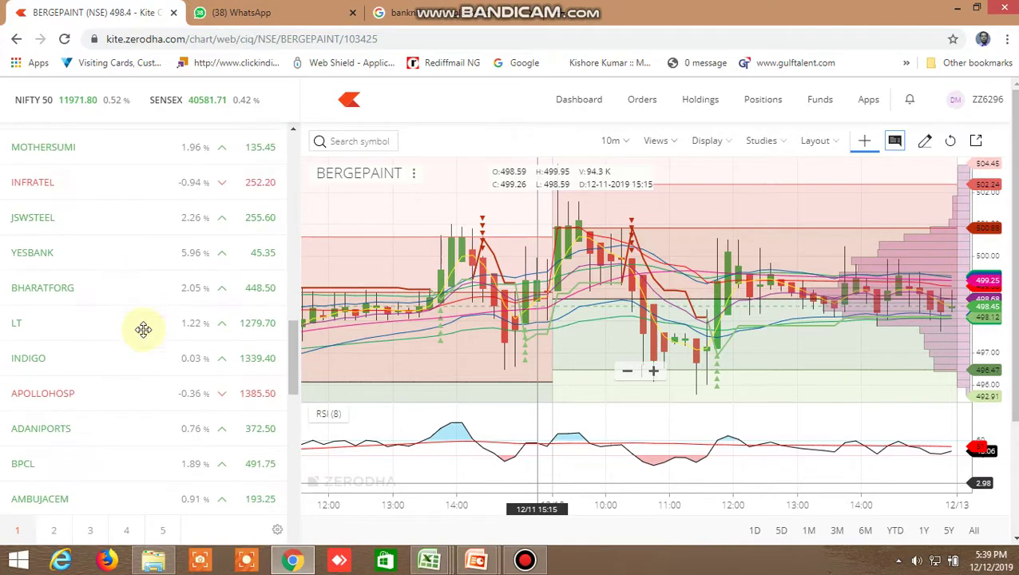
{"action": "scroll", "coordinate": [140, 376], "scroll_direction": "down", "scroll_amount": 3}
{"action": "scroll", "coordinate": [147, 400], "scroll_direction": "down", "scroll_amount": 5}
{"action": "scroll", "coordinate": [152, 391], "scroll_direction": "down", "scroll_amount": 5}
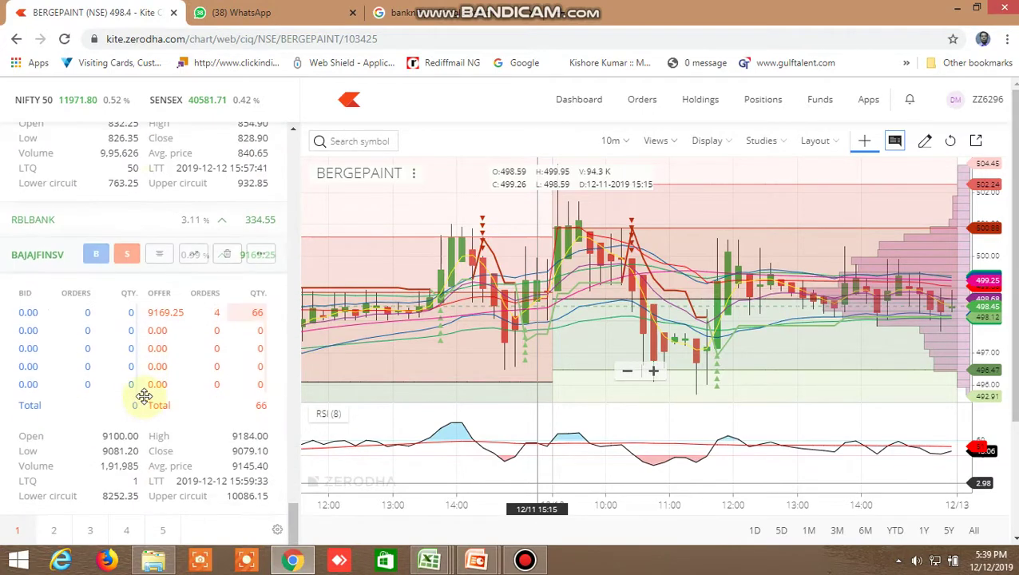
{"action": "scroll", "coordinate": [159, 387], "scroll_direction": "up", "scroll_amount": 1}
{"action": "scroll", "coordinate": [160, 391], "scroll_direction": "up", "scroll_amount": 3}
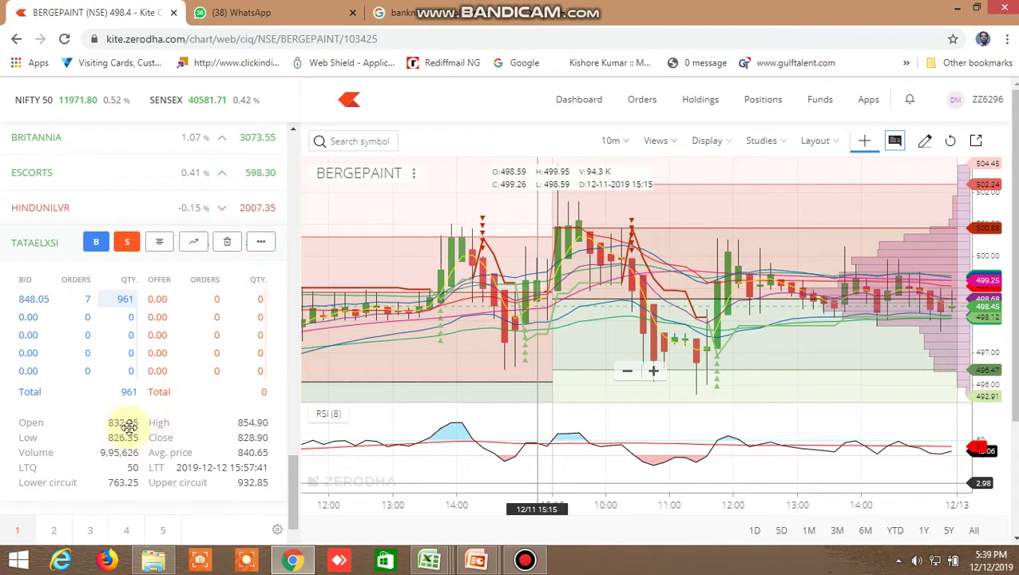
{"action": "left_click", "coordinate": [192, 248]}
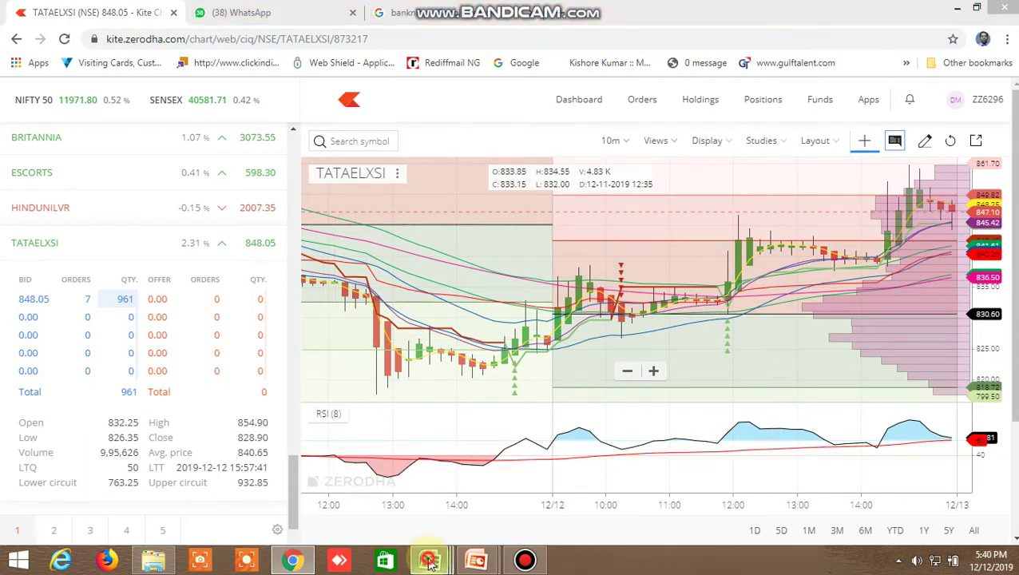
{"action": "mouse_move", "coordinate": [430, 560]}
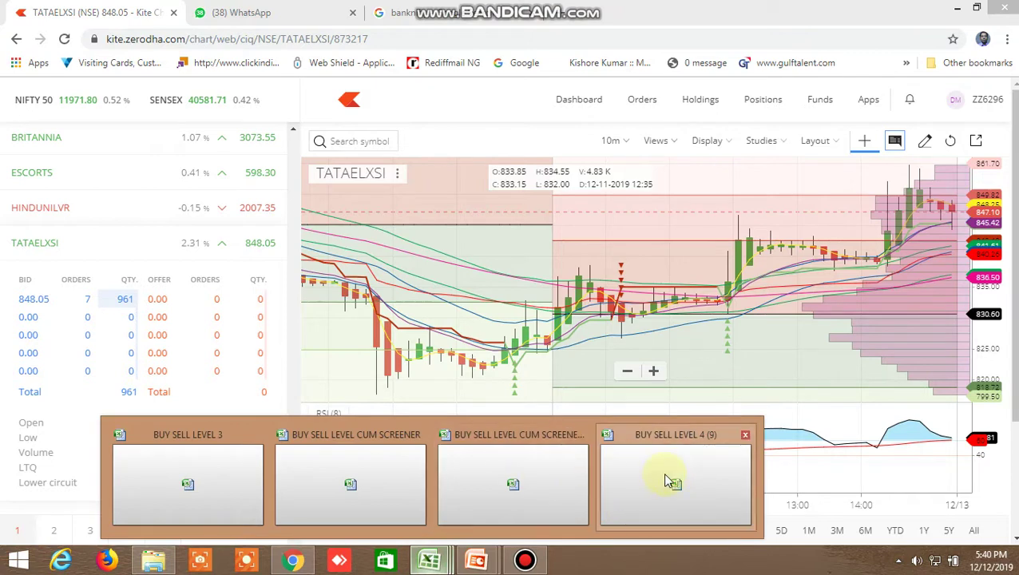
{"action": "left_click", "coordinate": [665, 475]}
{"action": "scroll", "coordinate": [378, 388], "scroll_direction": "down", "scroll_amount": 7}
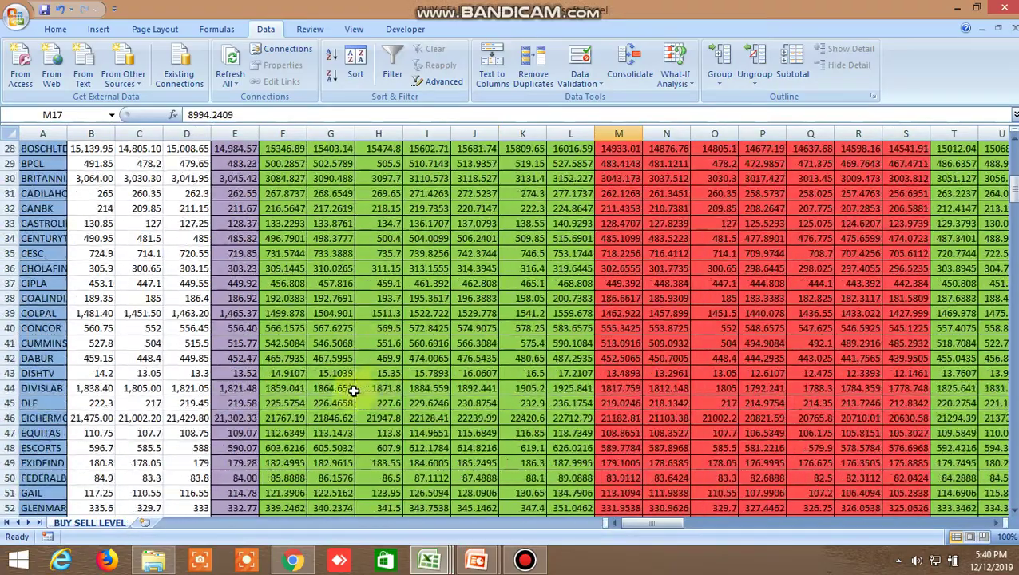
{"action": "scroll", "coordinate": [336, 391], "scroll_direction": "down", "scroll_amount": 9}
{"action": "scroll", "coordinate": [336, 391], "scroll_direction": "down", "scroll_amount": 10}
{"action": "scroll", "coordinate": [339, 394], "scroll_direction": "down", "scroll_amount": 8}
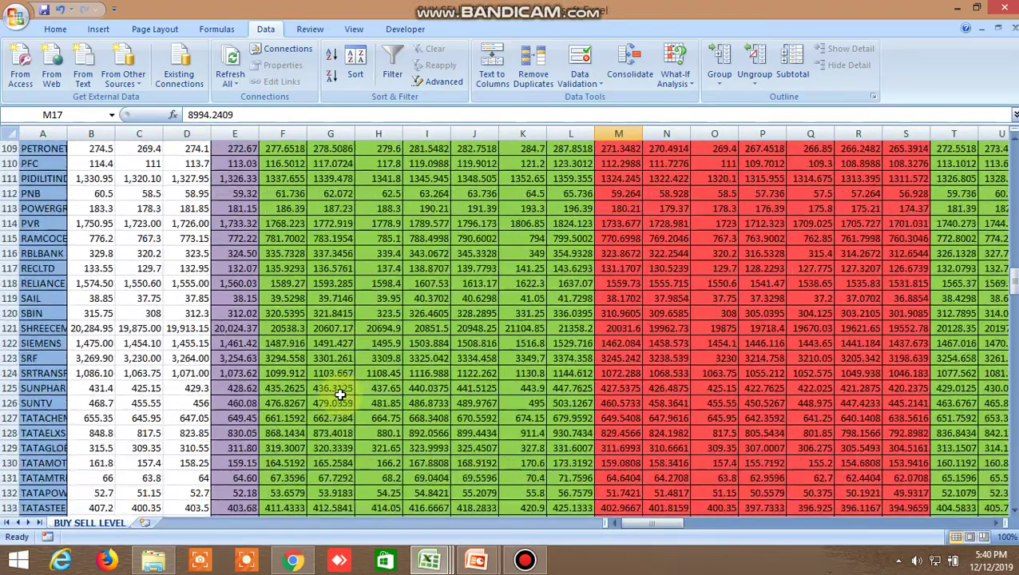
{"action": "left_click", "coordinate": [277, 435]}
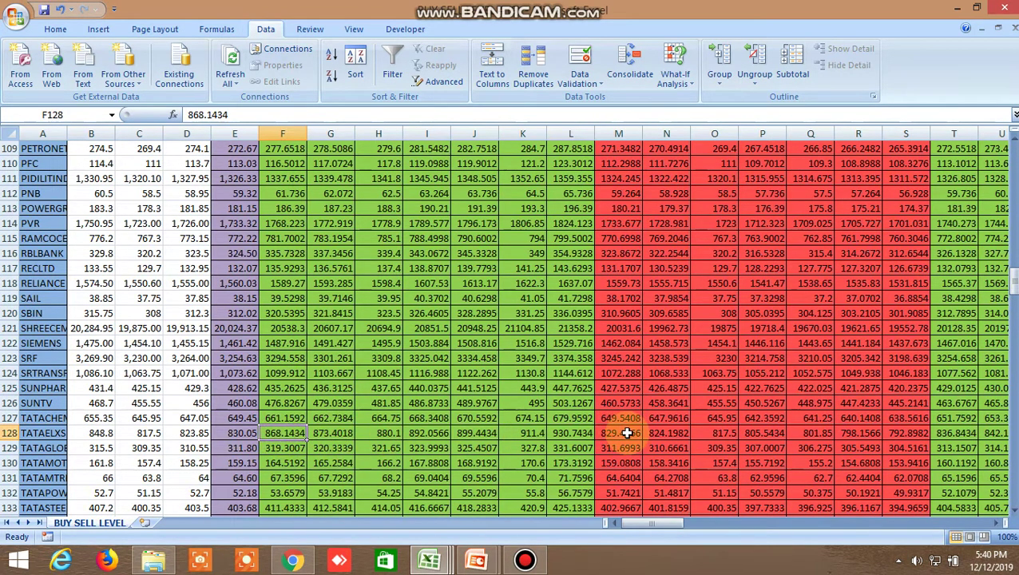
{"action": "left_click", "coordinate": [293, 560]}
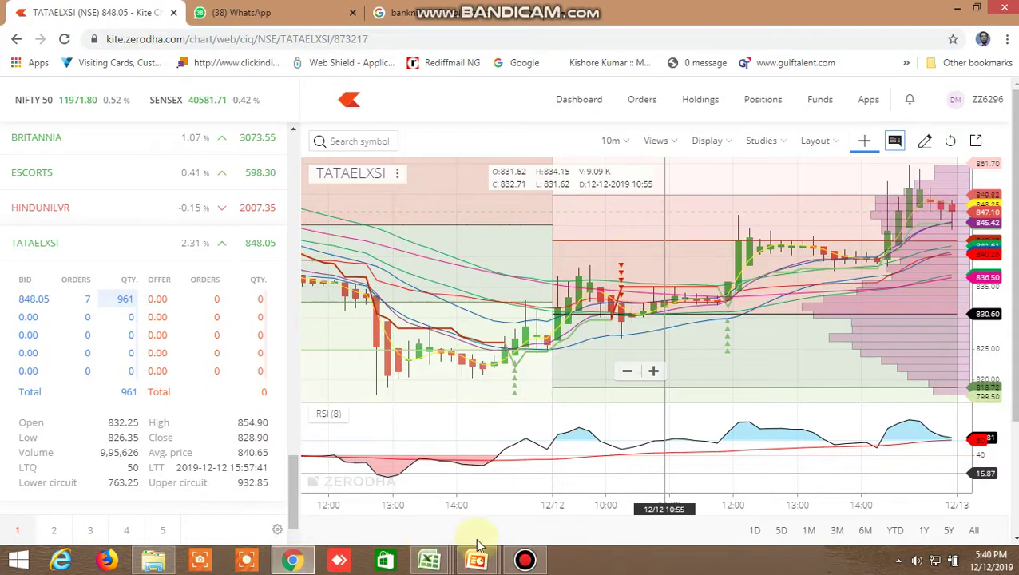
{"action": "mouse_move", "coordinate": [429, 560]}
{"action": "left_click", "coordinate": [495, 495]}
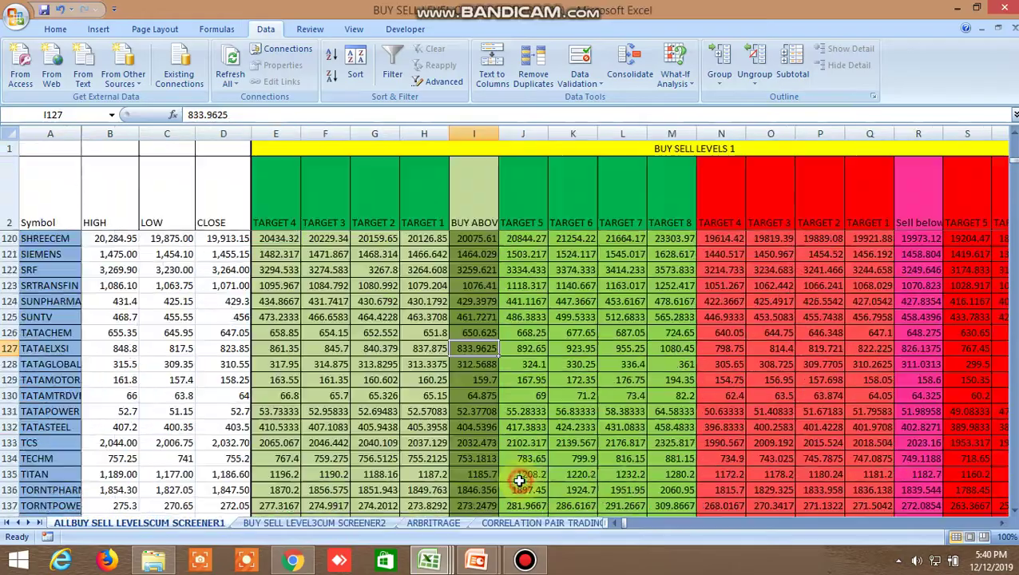
{"action": "left_click_drag", "start_coordinate": [622, 520], "coordinate": [709, 532]}
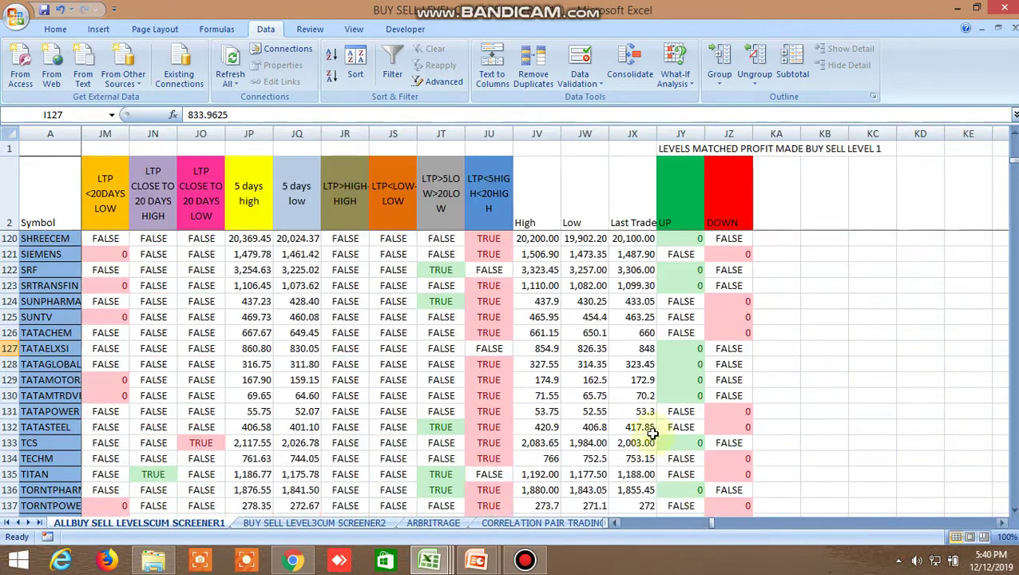
{"action": "scroll", "coordinate": [598, 364], "scroll_direction": "down", "scroll_amount": 4}
{"action": "scroll", "coordinate": [598, 365], "scroll_direction": "down", "scroll_amount": 2}
{"action": "scroll", "coordinate": [599, 365], "scroll_direction": "up", "scroll_amount": 2}
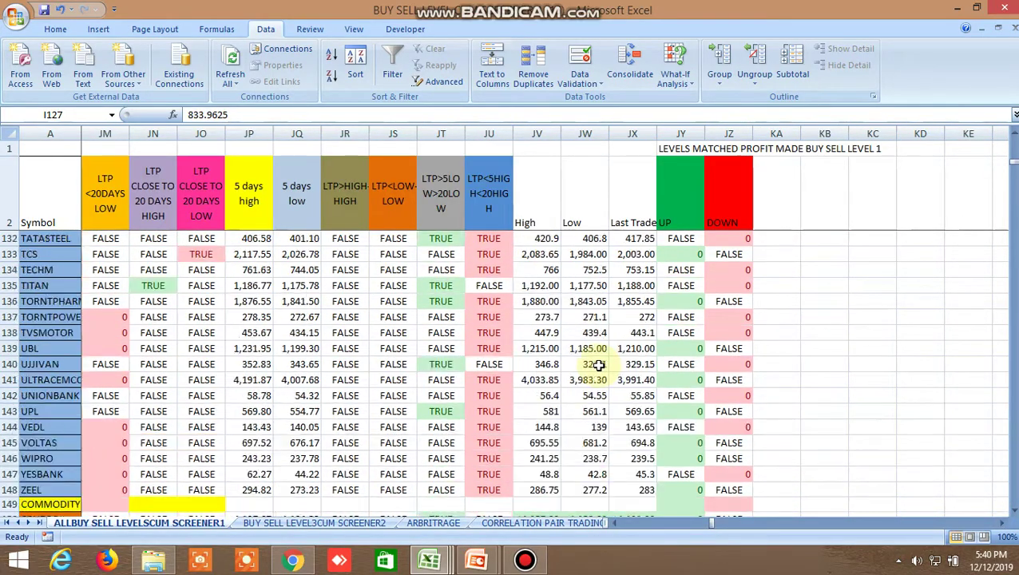
{"action": "scroll", "coordinate": [598, 365], "scroll_direction": "up", "scroll_amount": 1}
{"action": "scroll", "coordinate": [599, 365], "scroll_direction": "up", "scroll_amount": 1}
{"action": "scroll", "coordinate": [599, 364], "scroll_direction": "up", "scroll_amount": 1}
{"action": "scroll", "coordinate": [599, 364], "scroll_direction": "up", "scroll_amount": 2}
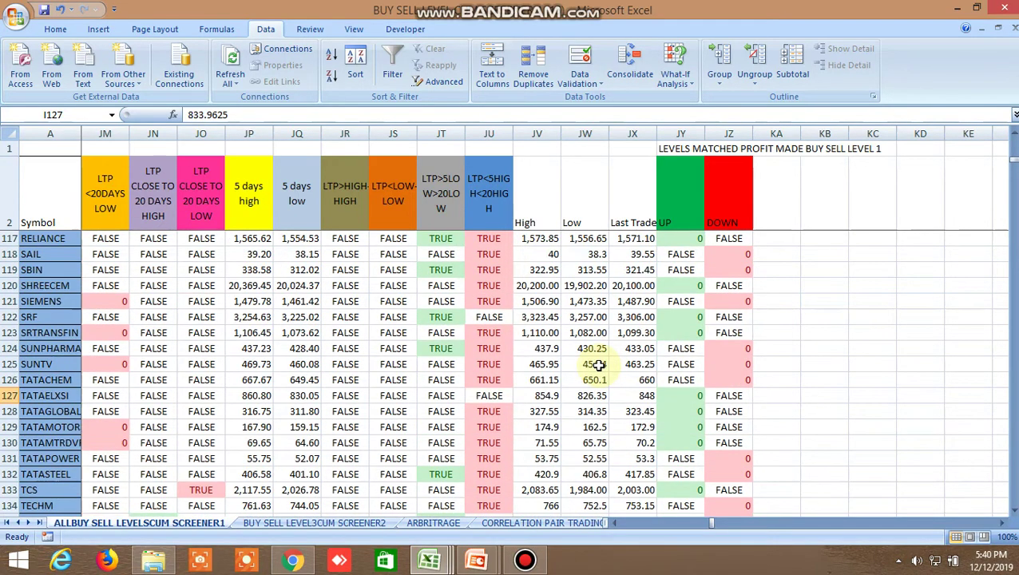
{"action": "left_click", "coordinate": [695, 286]}
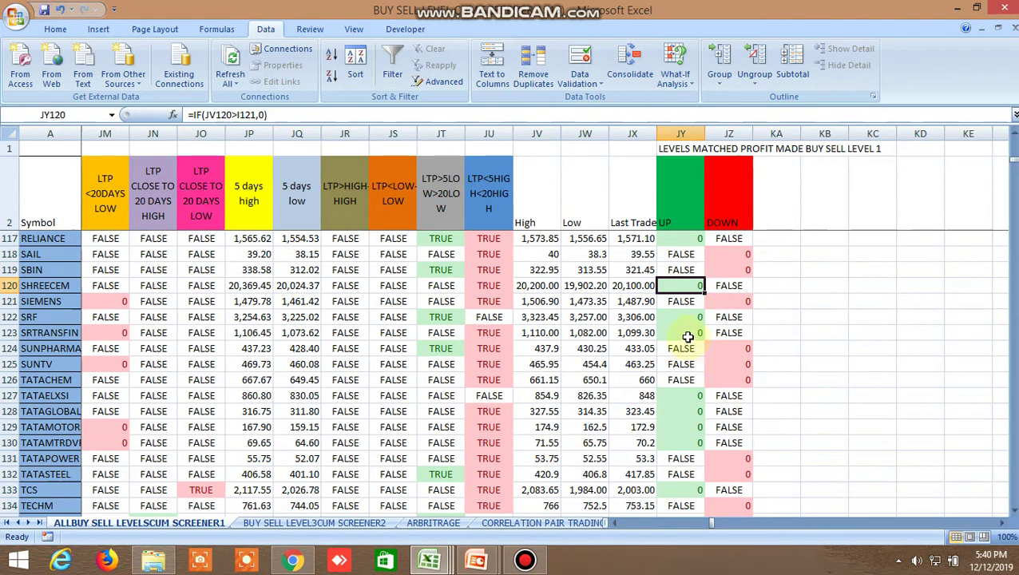
{"action": "left_click", "coordinate": [686, 333]}
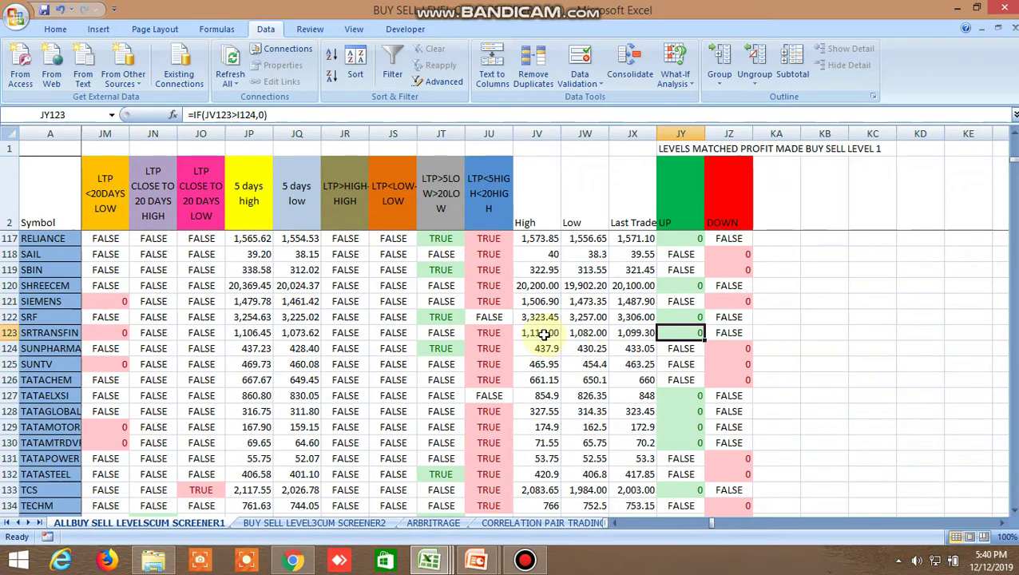
{"action": "left_click", "coordinate": [543, 333]}
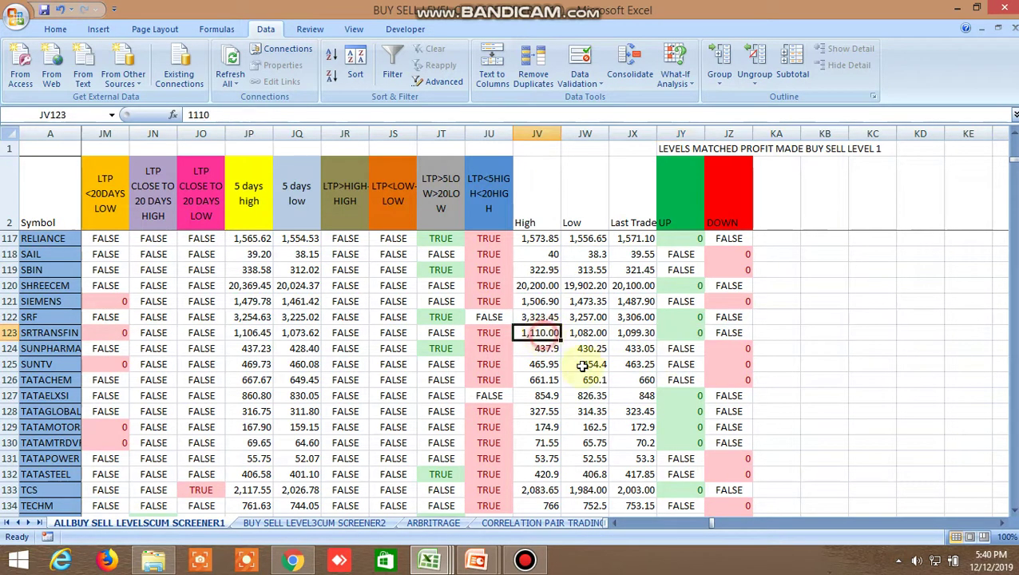
{"action": "left_click_drag", "start_coordinate": [713, 527], "coordinate": [621, 545]}
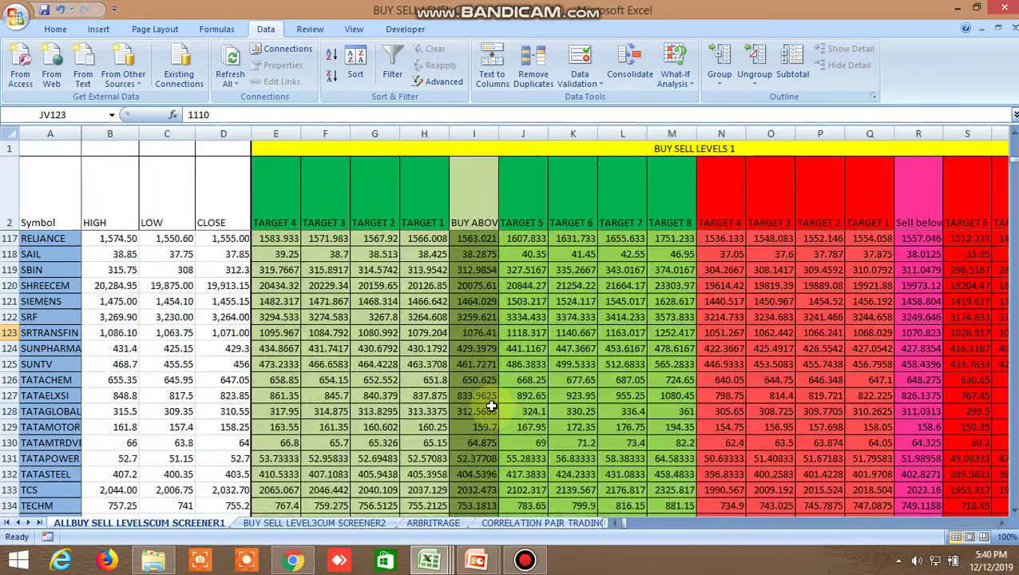
{"action": "left_click", "coordinate": [474, 334]}
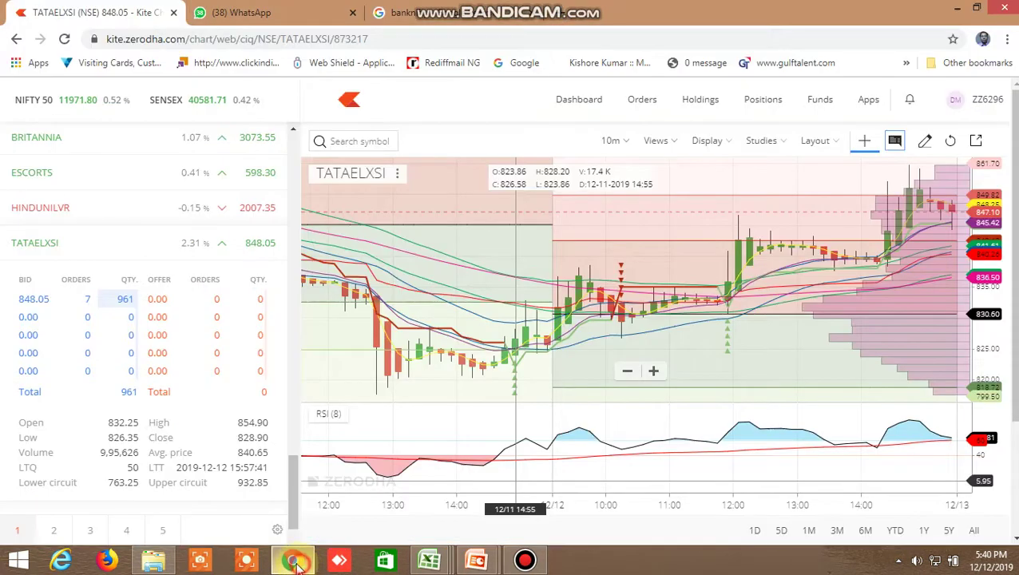
{"action": "left_click", "coordinate": [292, 560]}
Search 'srt', select SRTRANSFIN, show its market depth and load its chart at 1100.20.
{"action": "scroll", "coordinate": [140, 252], "scroll_direction": "up", "scroll_amount": 5}
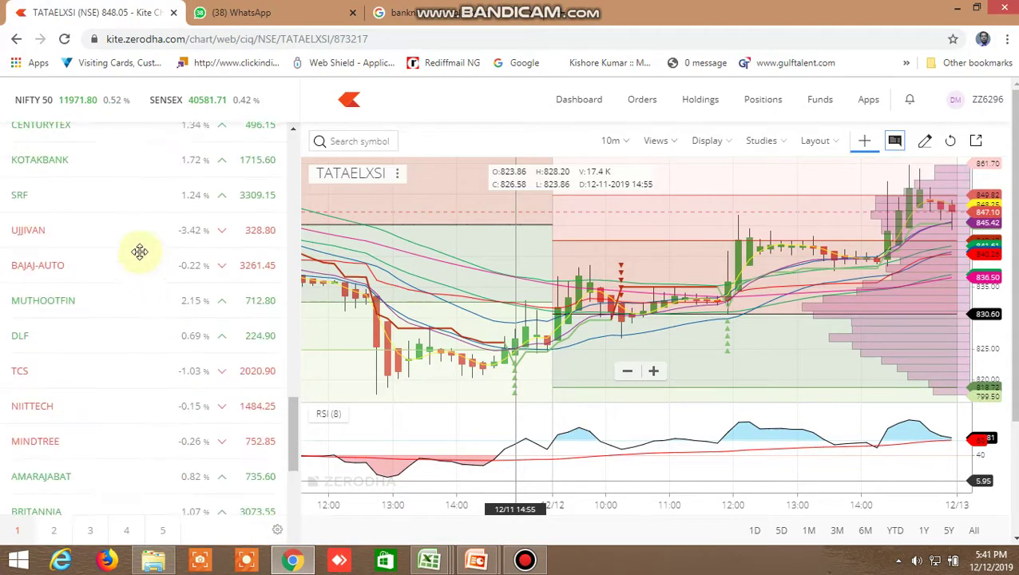
{"action": "scroll", "coordinate": [117, 190], "scroll_direction": "up", "scroll_amount": 2}
{"action": "scroll", "coordinate": [106, 177], "scroll_direction": "up", "scroll_amount": 5}
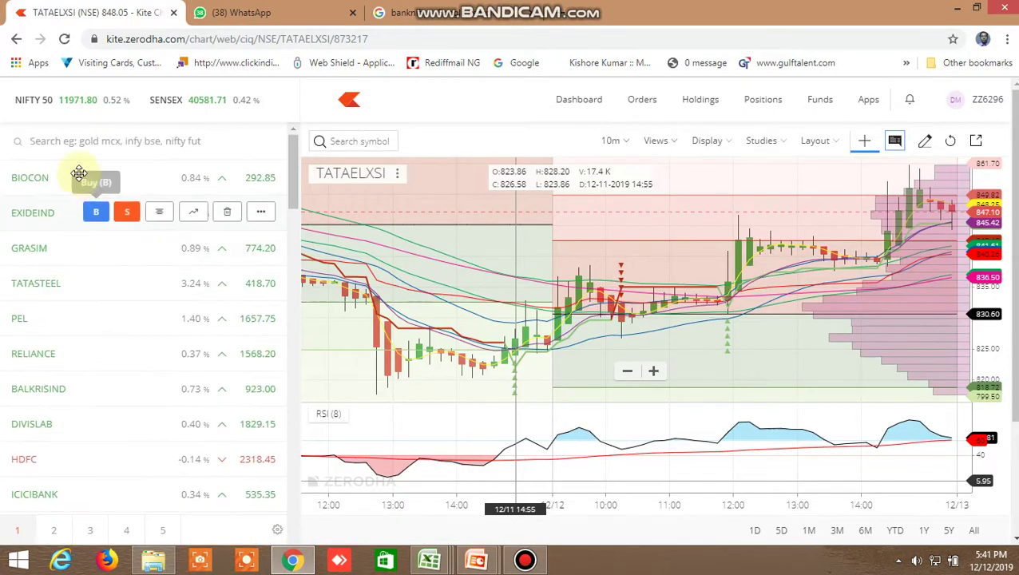
{"action": "left_click", "coordinate": [71, 144]}
{"action": "type", "text": "s"}
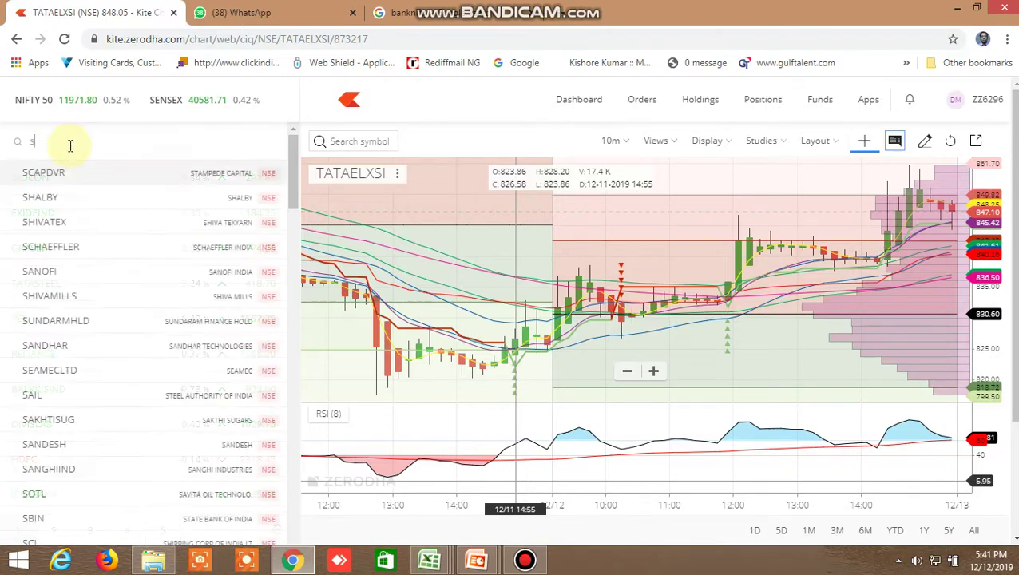
{"action": "type", "text": "rt"}
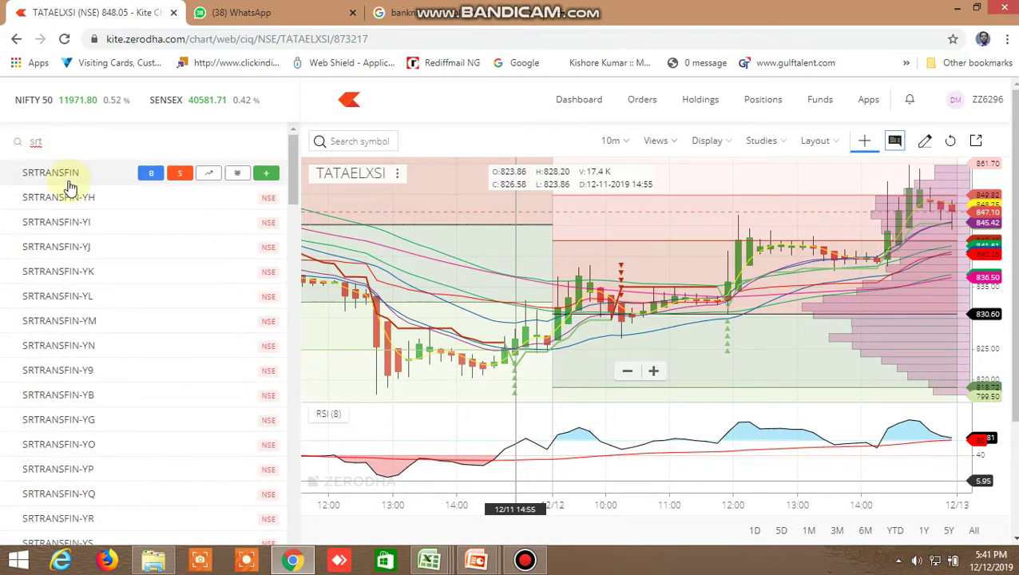
{"action": "left_click", "coordinate": [69, 177]}
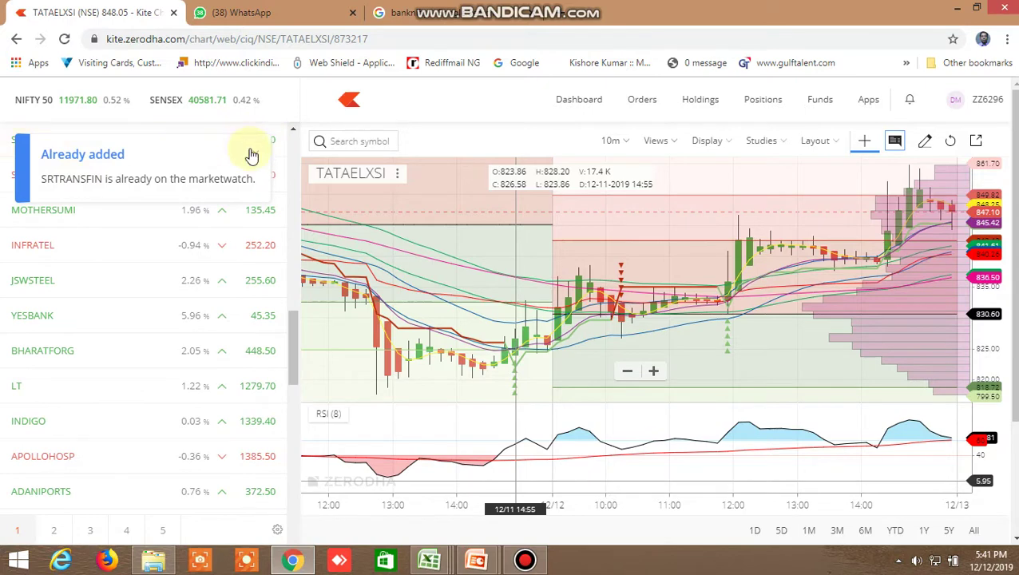
{"action": "left_click", "coordinate": [251, 151]}
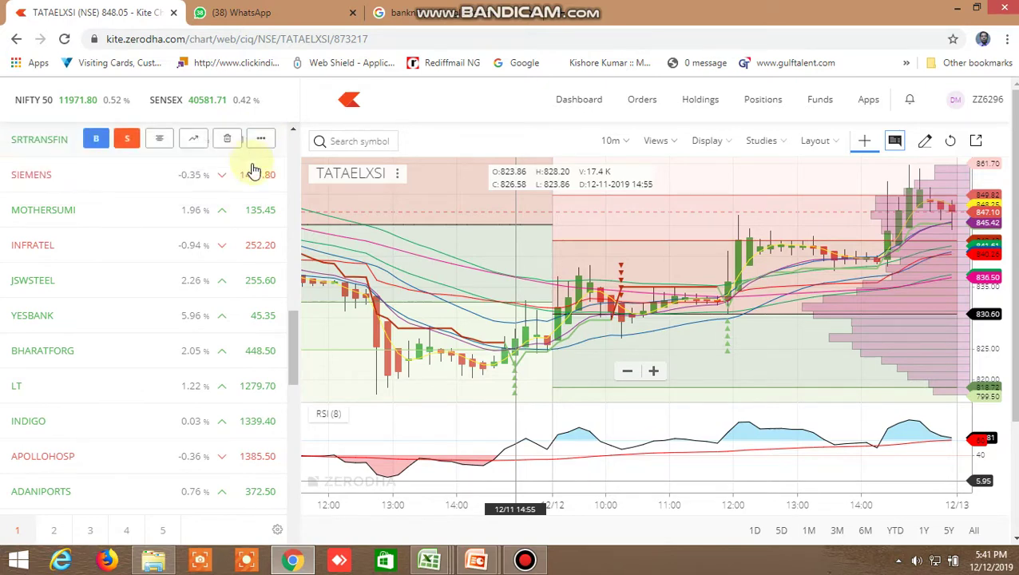
{"action": "left_click", "coordinate": [162, 144]}
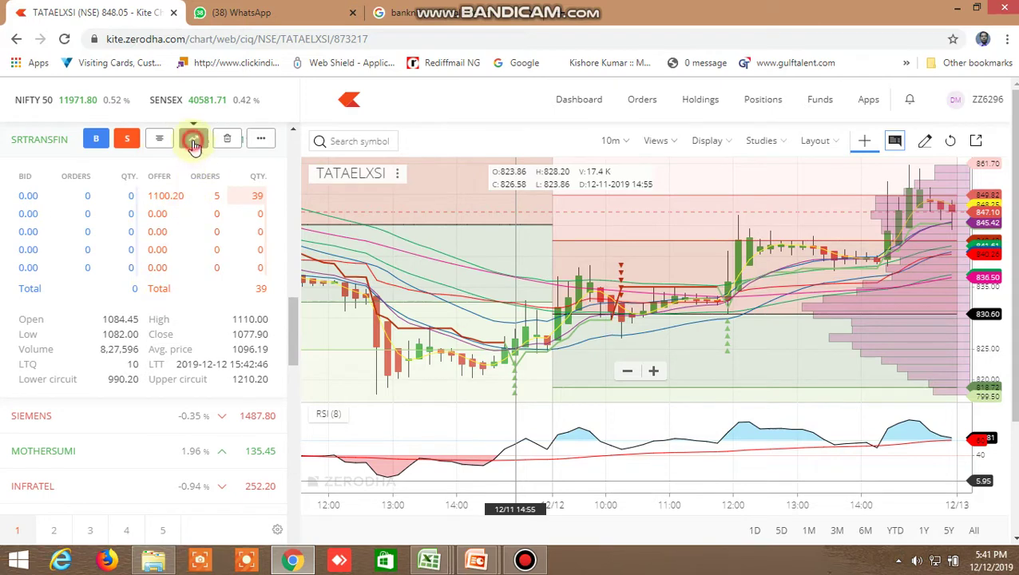
{"action": "left_click", "coordinate": [193, 143]}
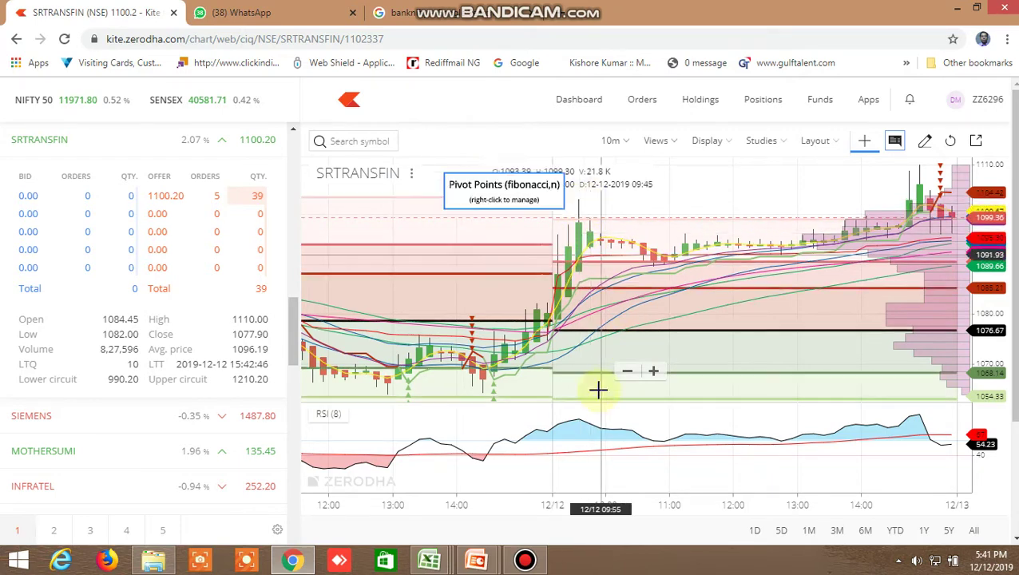
{"action": "mouse_move", "coordinate": [430, 559]}
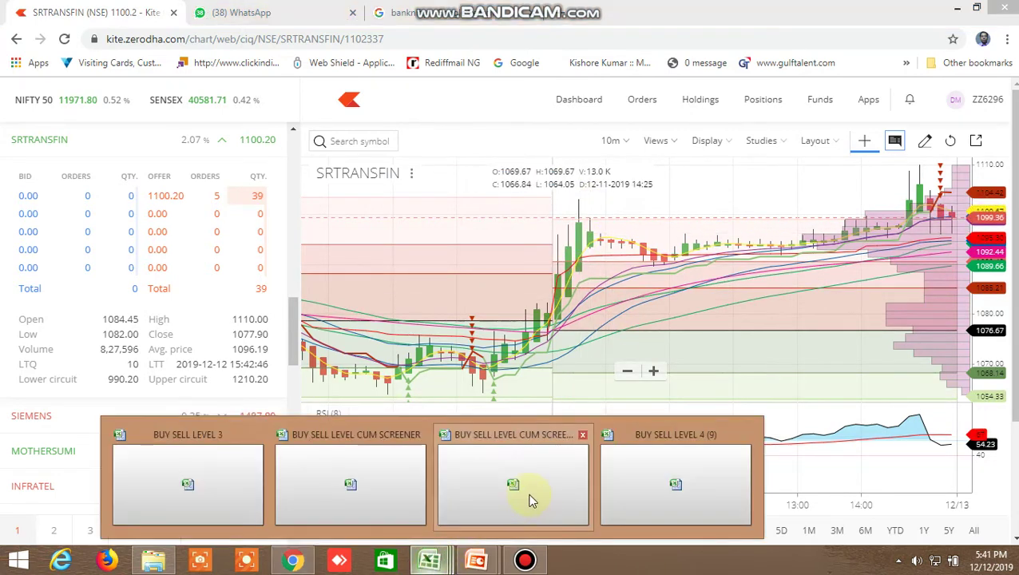
{"action": "left_click", "coordinate": [528, 497]}
{"action": "left_click_drag", "start_coordinate": [620, 521], "coordinate": [710, 524]}
{"action": "scroll", "coordinate": [700, 361], "scroll_direction": "down", "scroll_amount": 2}
{"action": "scroll", "coordinate": [701, 362], "scroll_direction": "down", "scroll_amount": 8}
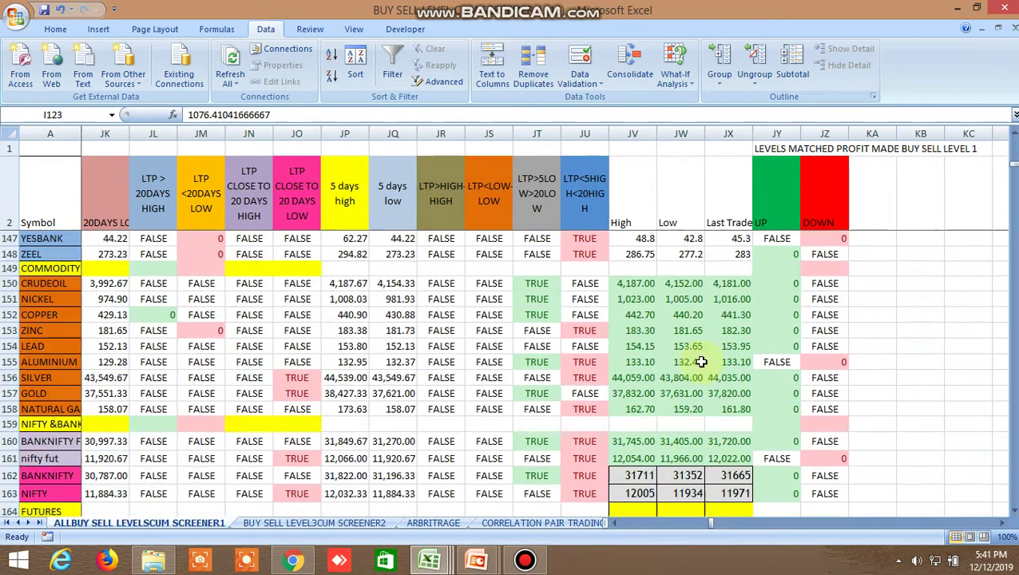
{"action": "scroll", "coordinate": [700, 361], "scroll_direction": "down", "scroll_amount": 2}
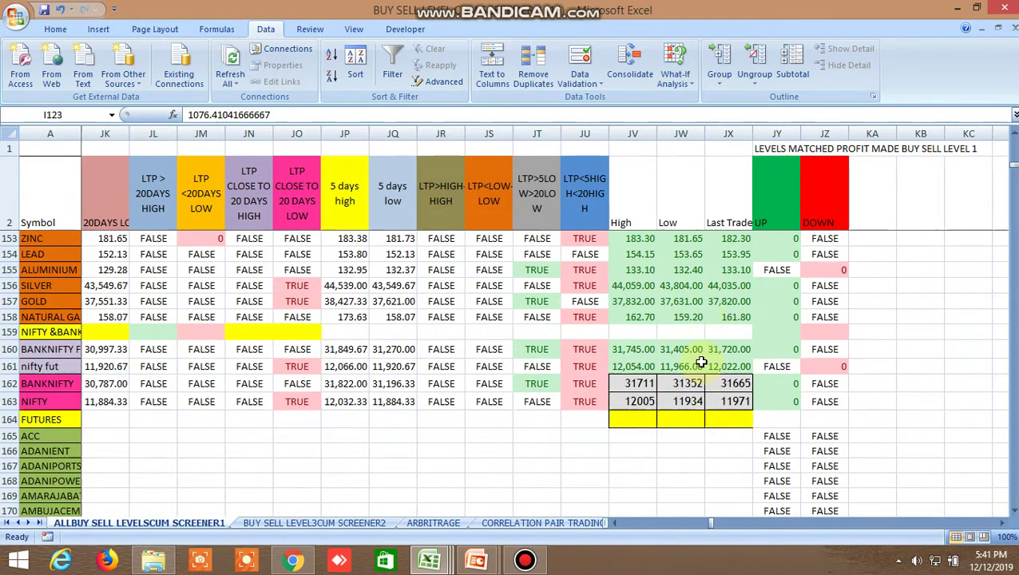
{"action": "left_click", "coordinate": [787, 349]}
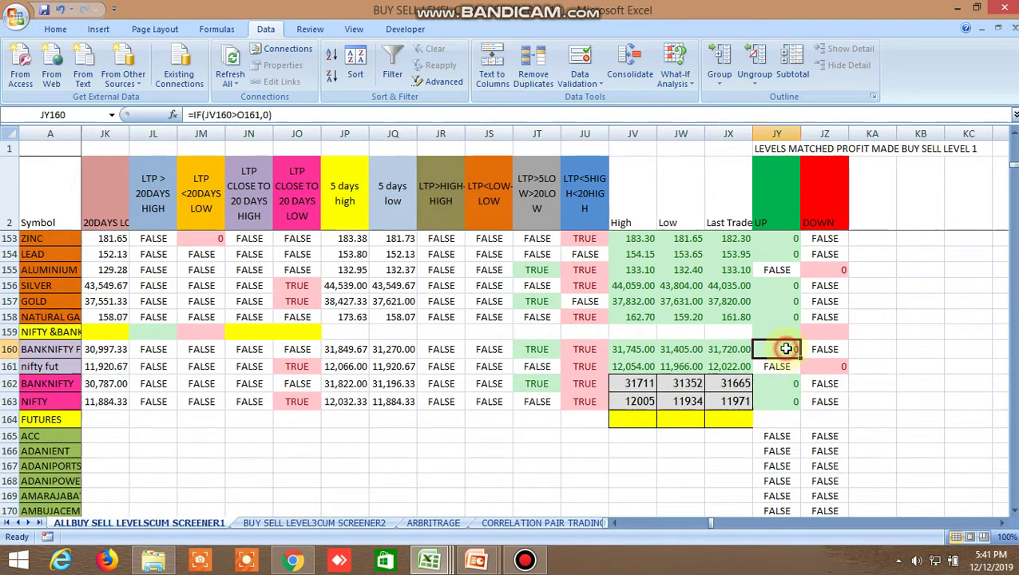
{"action": "left_click", "coordinate": [631, 353]}
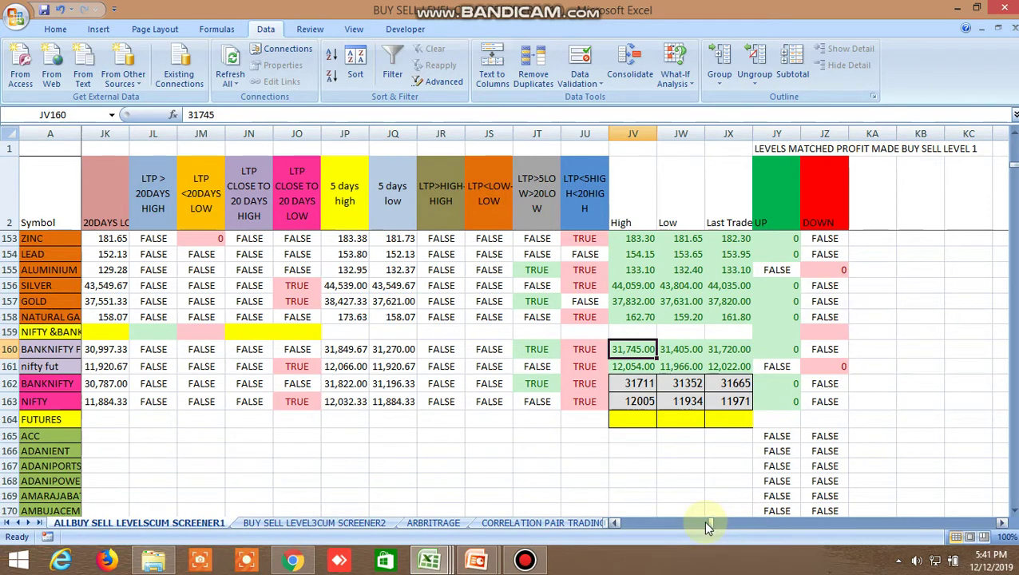
{"action": "left_click_drag", "start_coordinate": [706, 525], "coordinate": [613, 522]}
{"action": "left_click", "coordinate": [466, 349]}
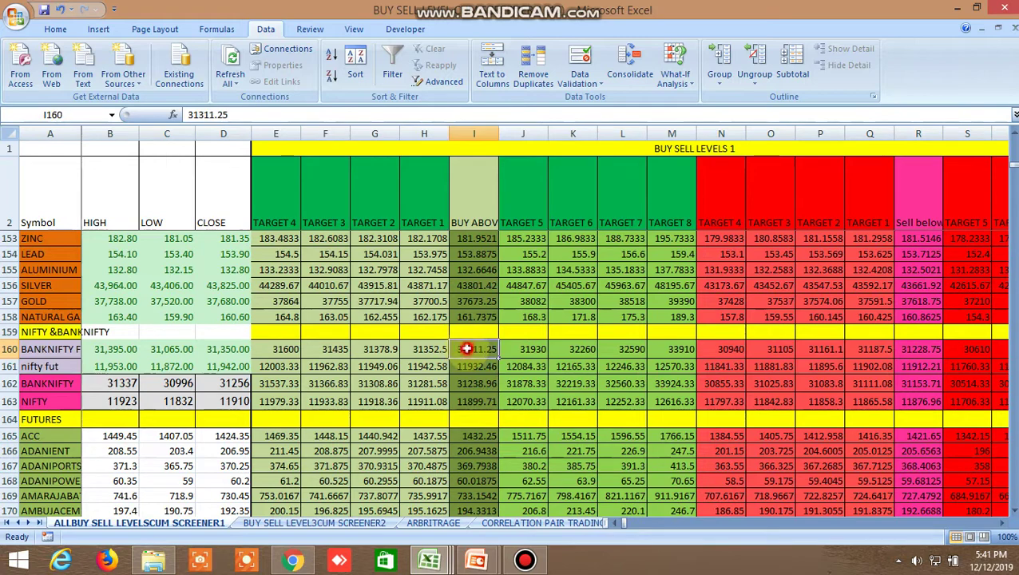
{"action": "left_click", "coordinate": [292, 560]}
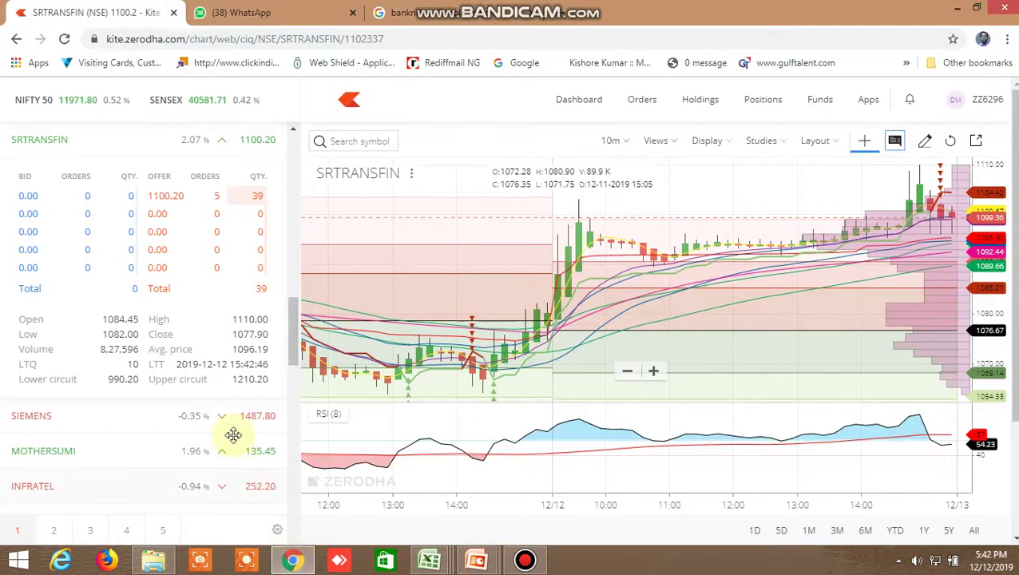
On watchlist 3, collapse BANKNIFTY DEC FUT market depth and chart BANKNIFTY19DECFUT on 10-minute candles.
{"action": "left_click", "coordinate": [90, 530]}
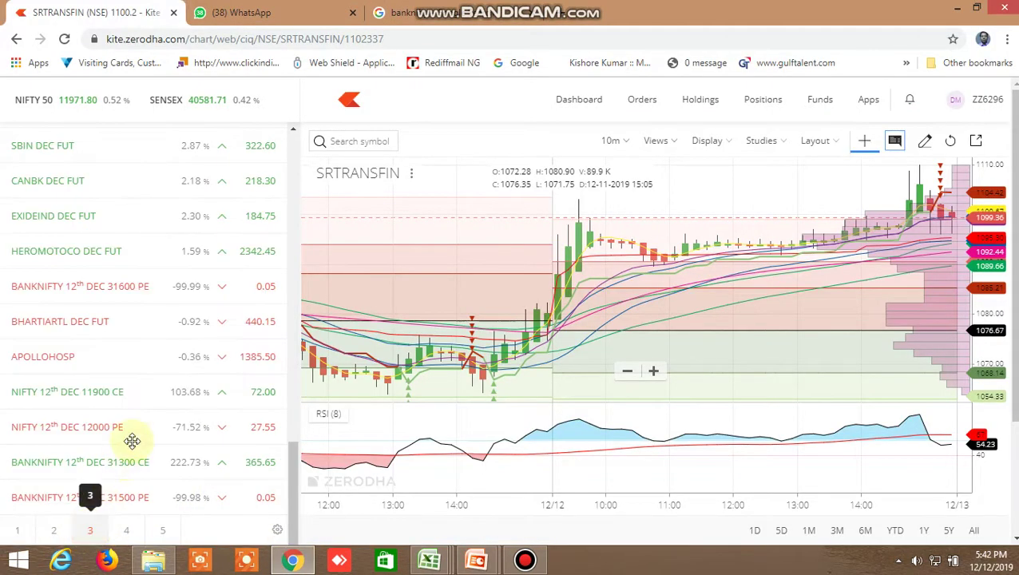
{"action": "scroll", "coordinate": [175, 368], "scroll_direction": "up", "scroll_amount": 1}
{"action": "scroll", "coordinate": [147, 328], "scroll_direction": "up", "scroll_amount": 5}
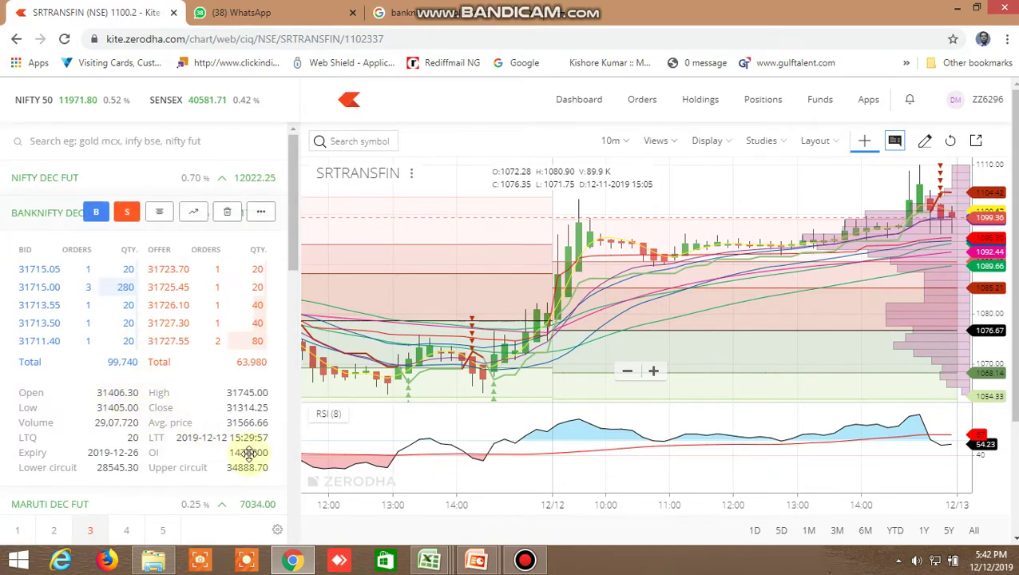
{"action": "left_click", "coordinate": [161, 212]}
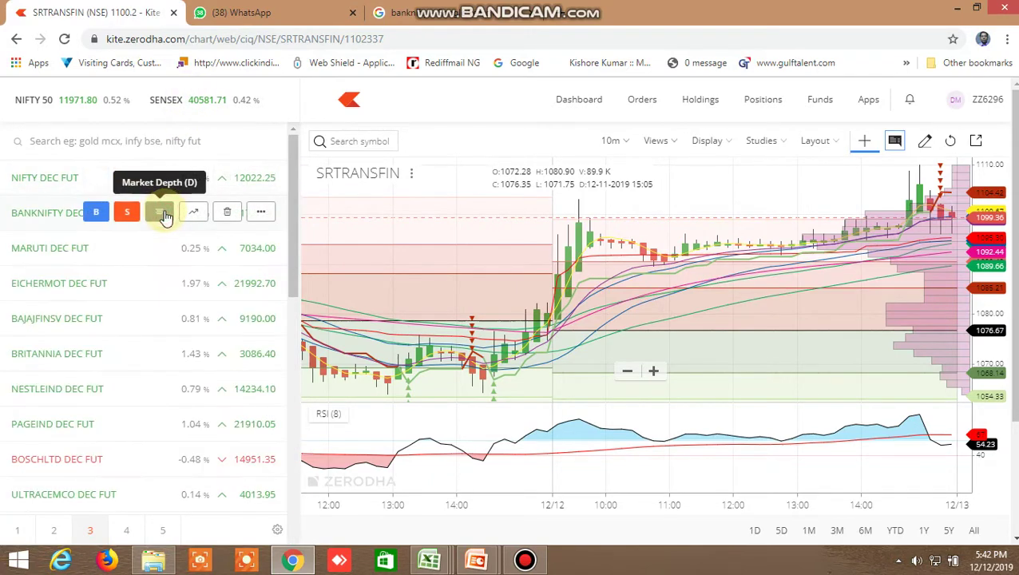
{"action": "left_click", "coordinate": [193, 212]}
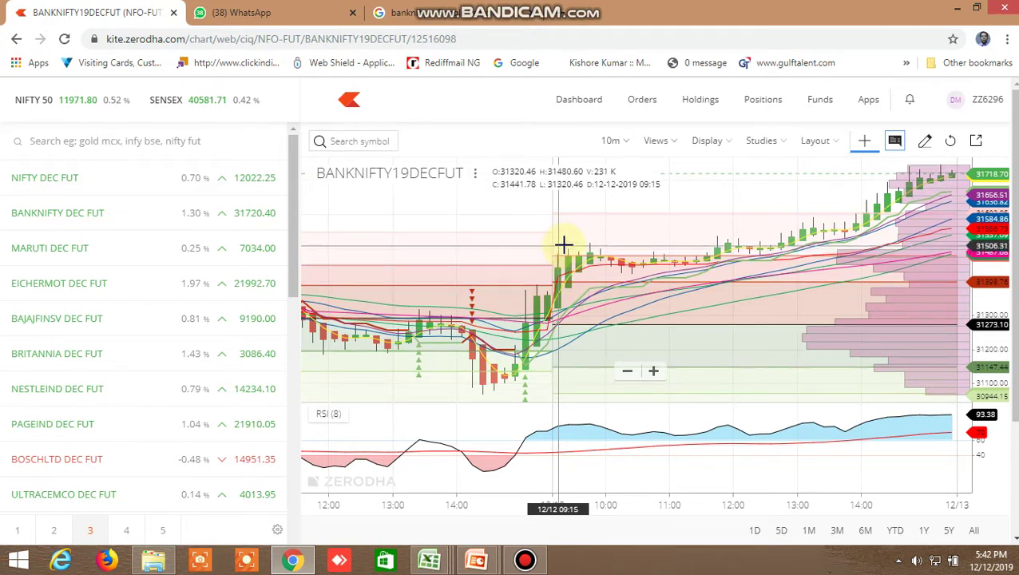
{"action": "left_click", "coordinate": [445, 563]}
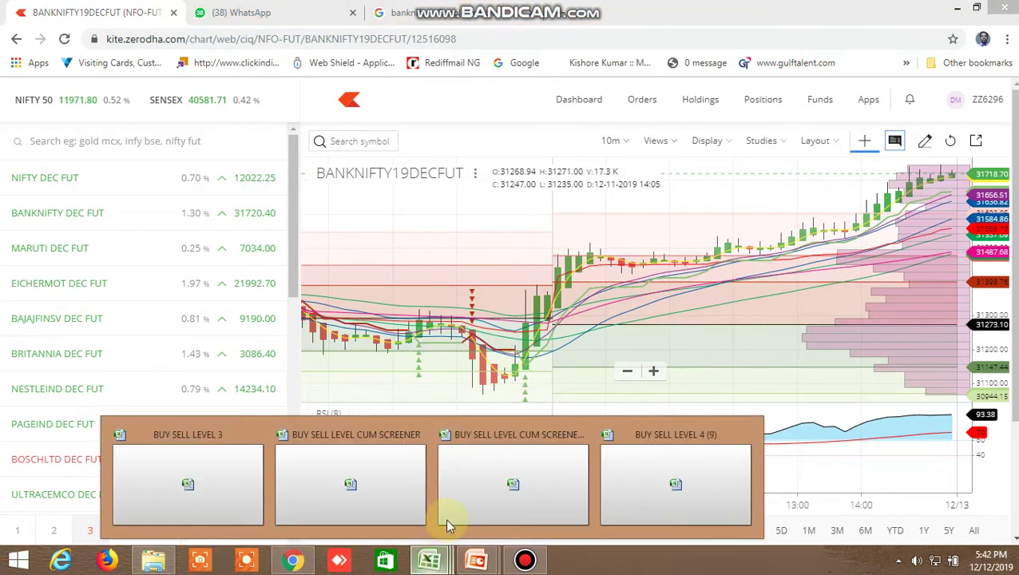
{"action": "left_click", "coordinate": [557, 479]}
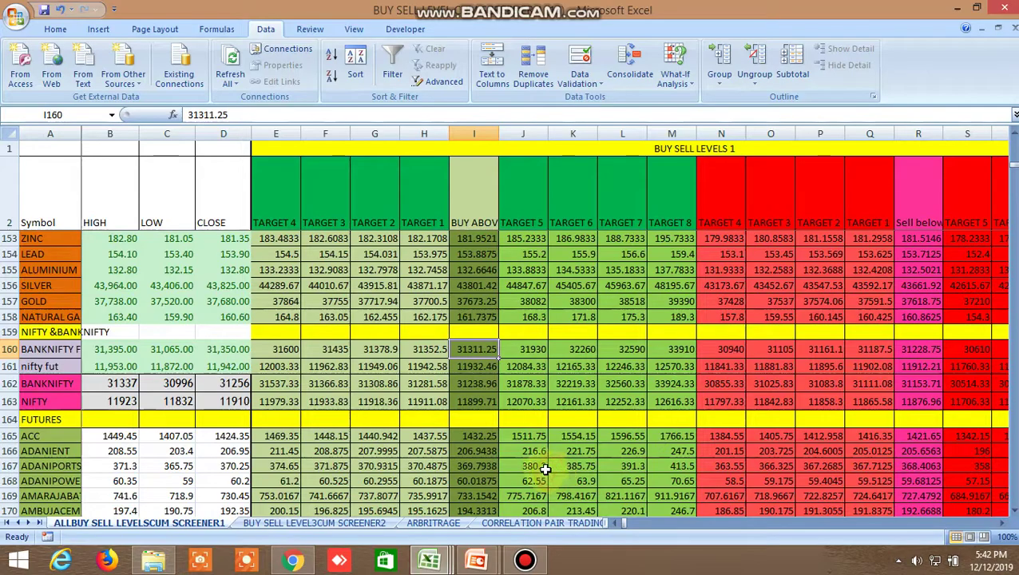
{"action": "left_click", "coordinate": [425, 351]}
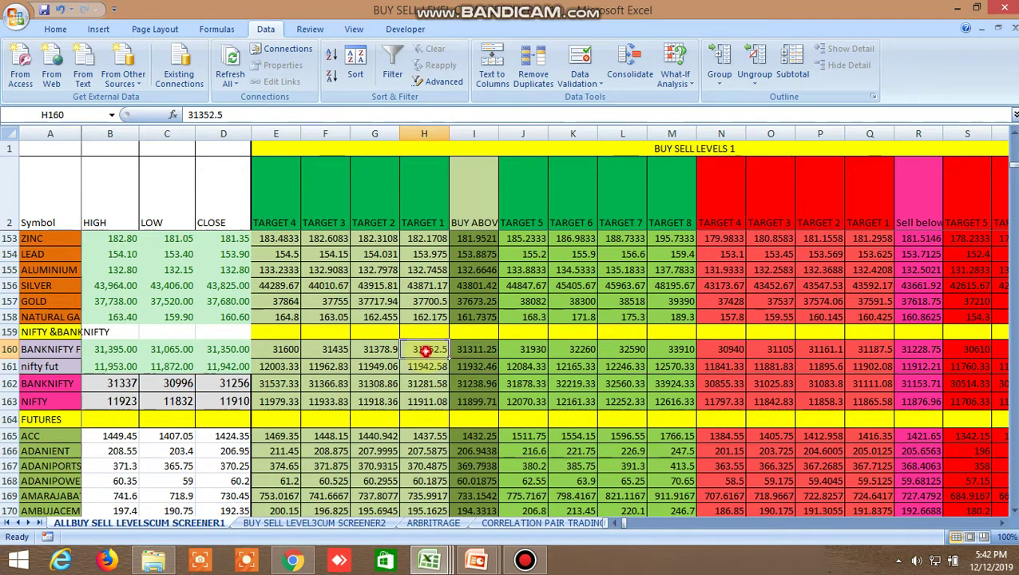
{"action": "left_click", "coordinate": [376, 351]}
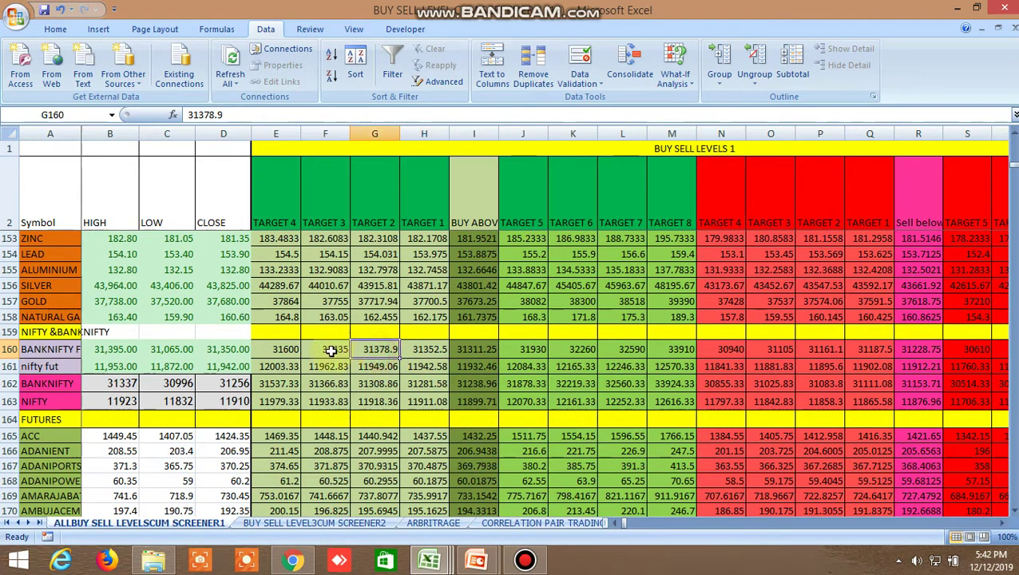
{"action": "left_click", "coordinate": [332, 351]}
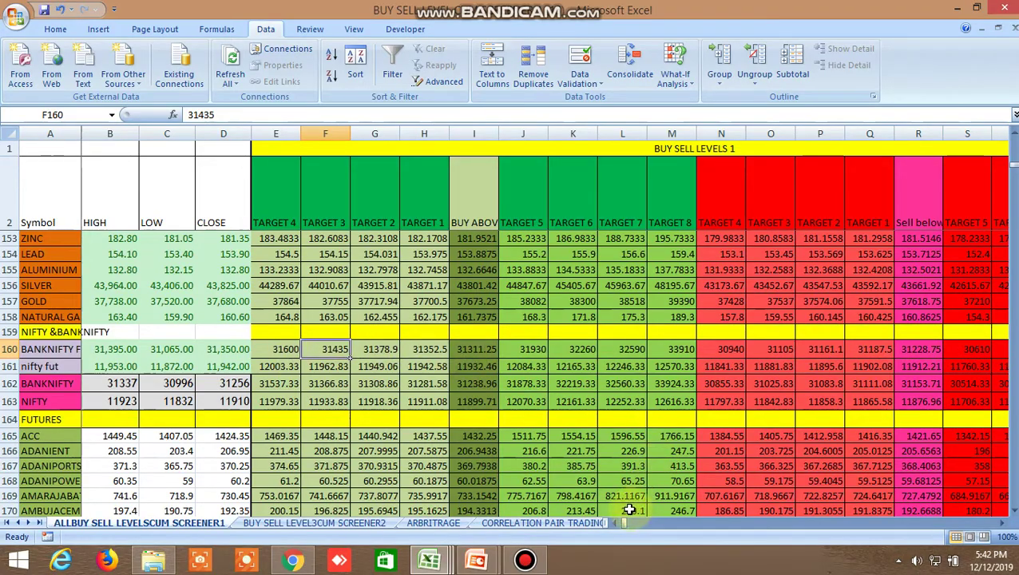
{"action": "left_click_drag", "start_coordinate": [621, 522], "coordinate": [713, 532]}
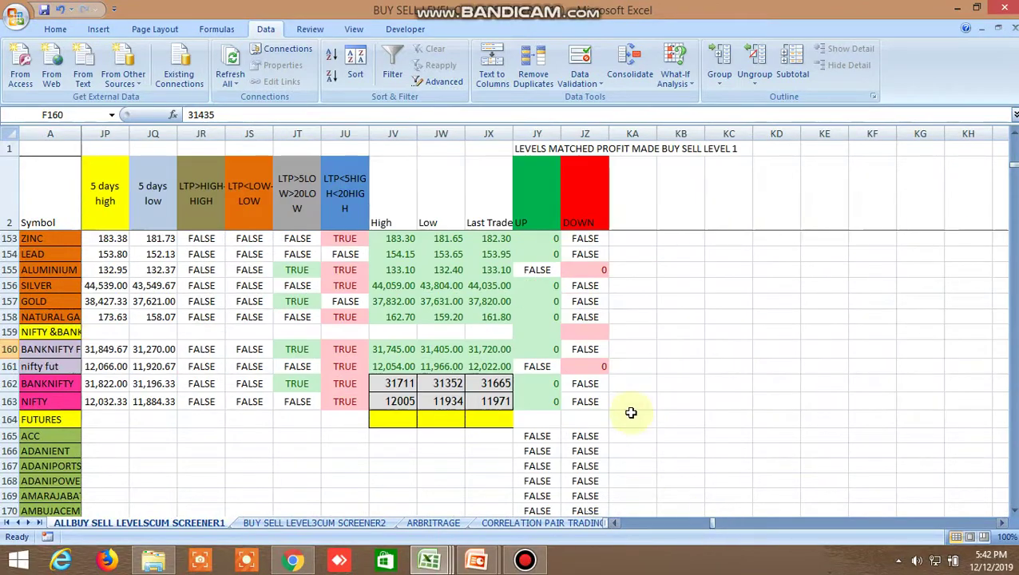
{"action": "left_click", "coordinate": [597, 369]}
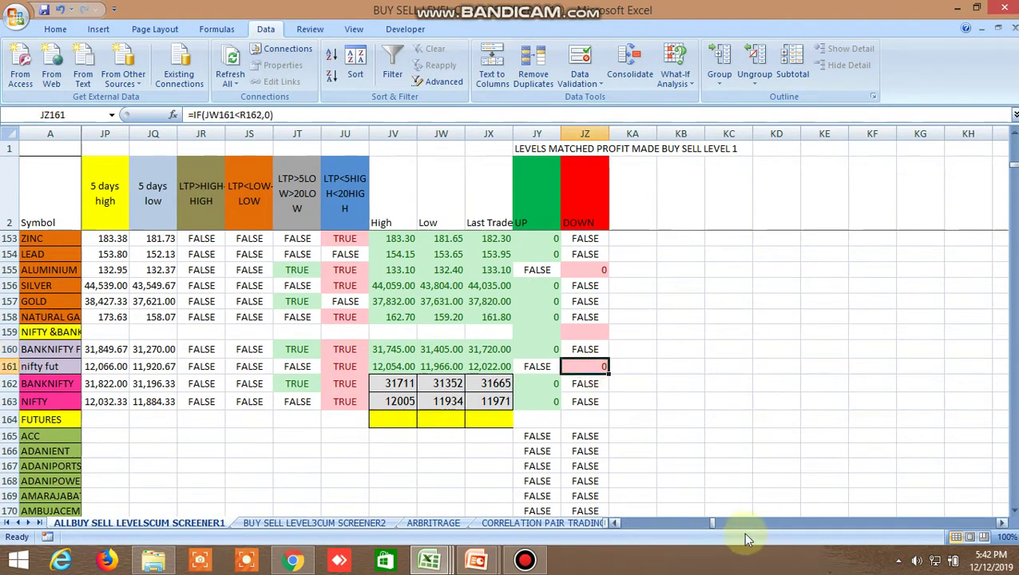
{"action": "left_click_drag", "start_coordinate": [713, 526], "coordinate": [610, 528]}
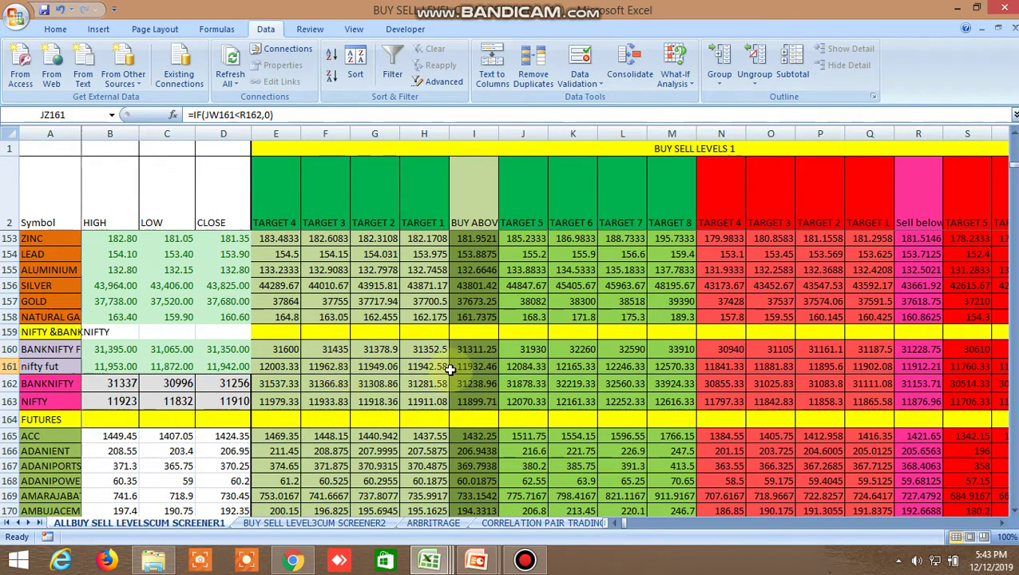
{"action": "left_click", "coordinate": [912, 365]}
{"action": "left_click", "coordinate": [295, 559]}
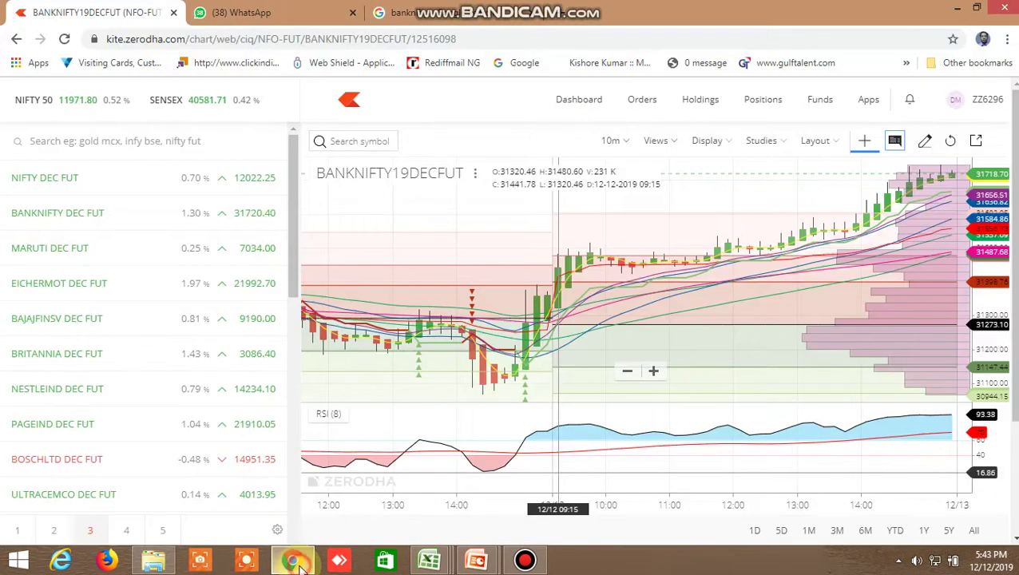